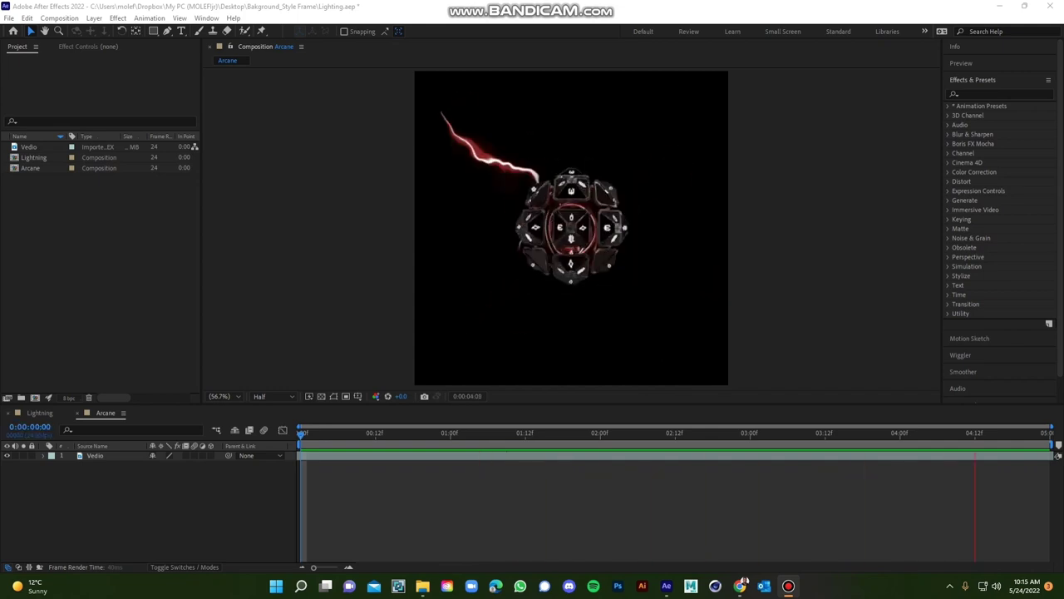
Switch to the Lightning composition and review its composition settings, keeping them as they are.
left_click(40, 413)
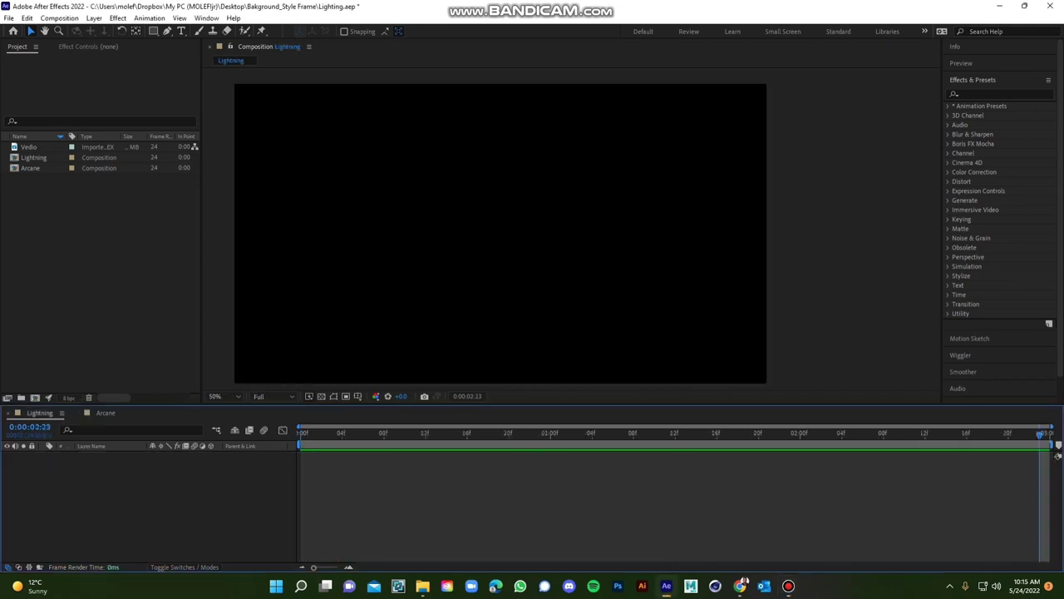
right_click(190, 502)
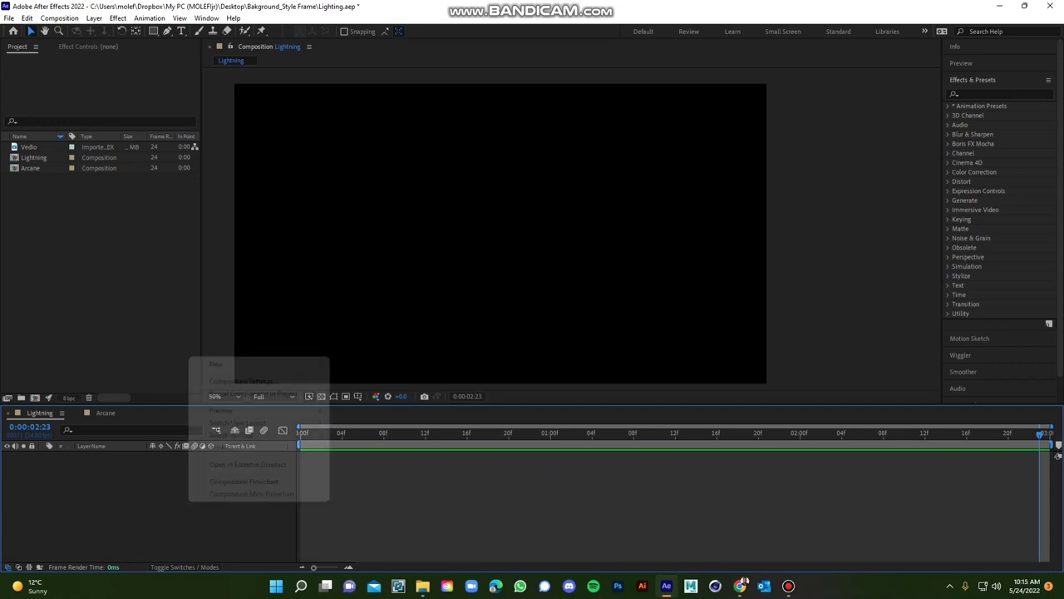
left_click(242, 380)
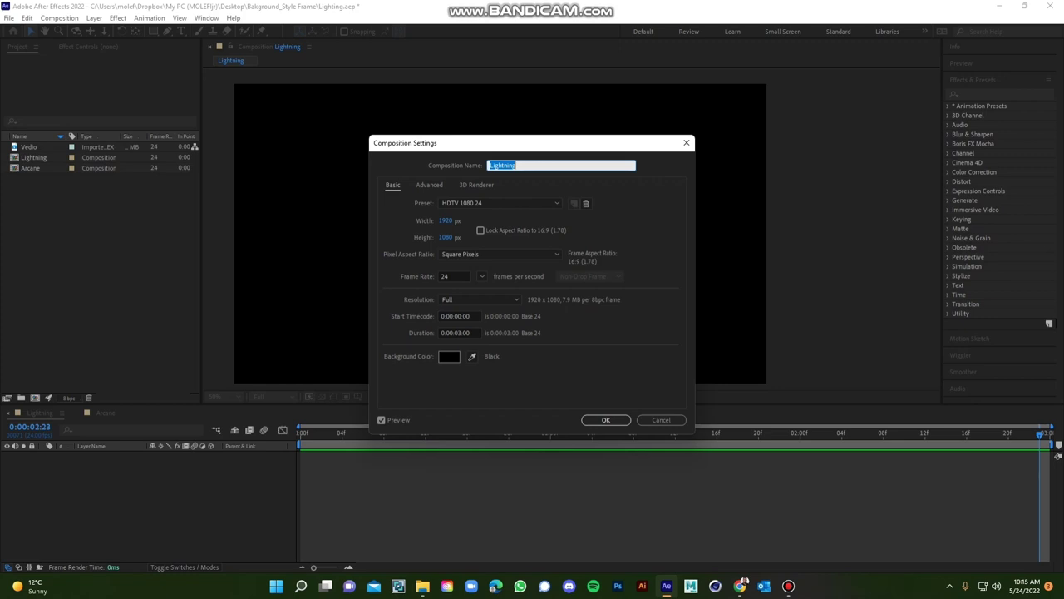
left_click(606, 419)
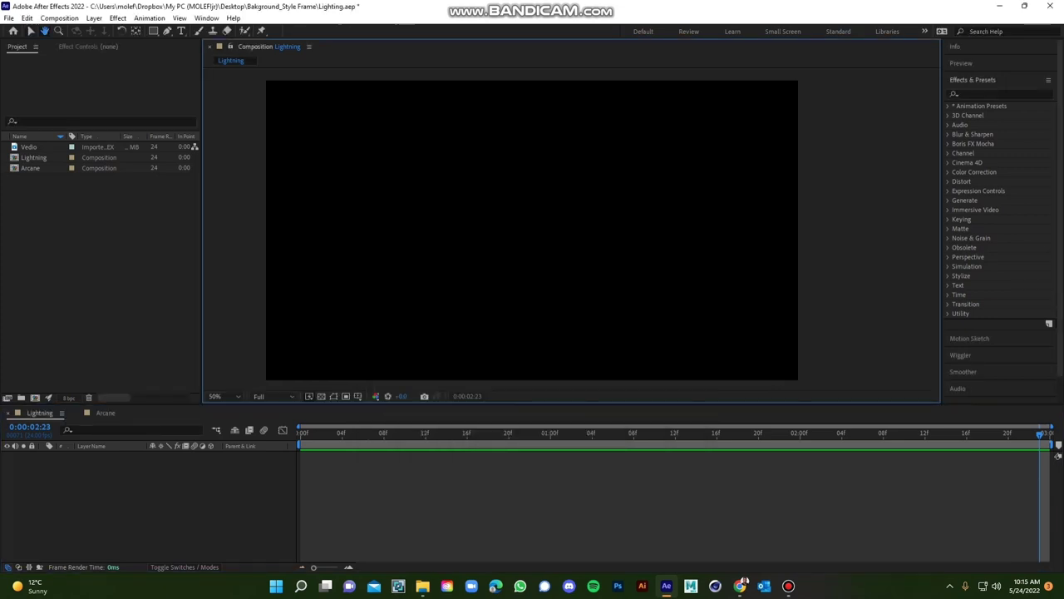
Draw an open four-point zigzag path across the composition with the Pen tool, using a white 25 px stroke.
key("g")
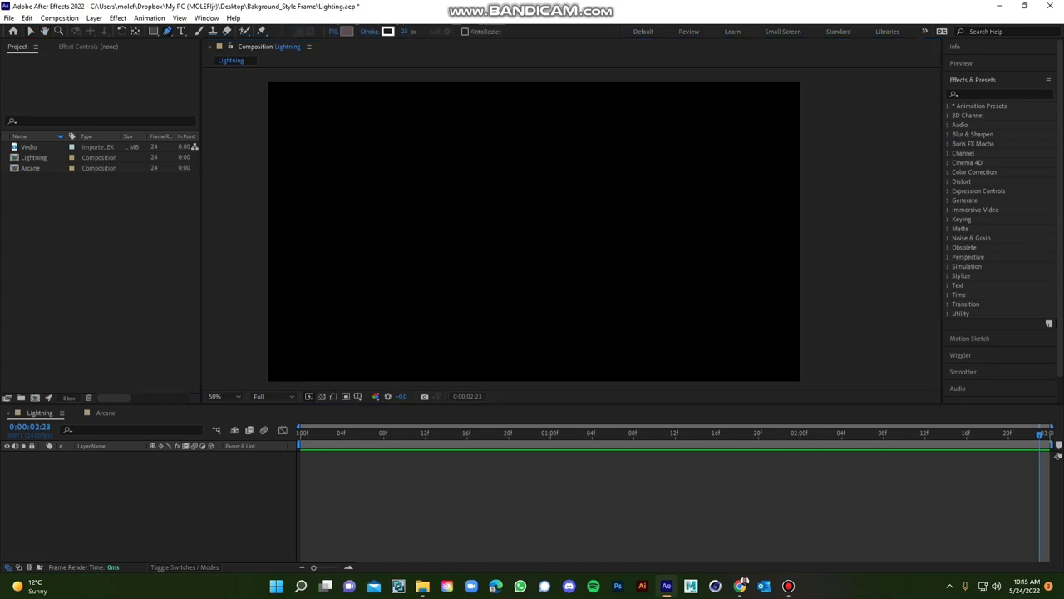
left_click(534, 166)
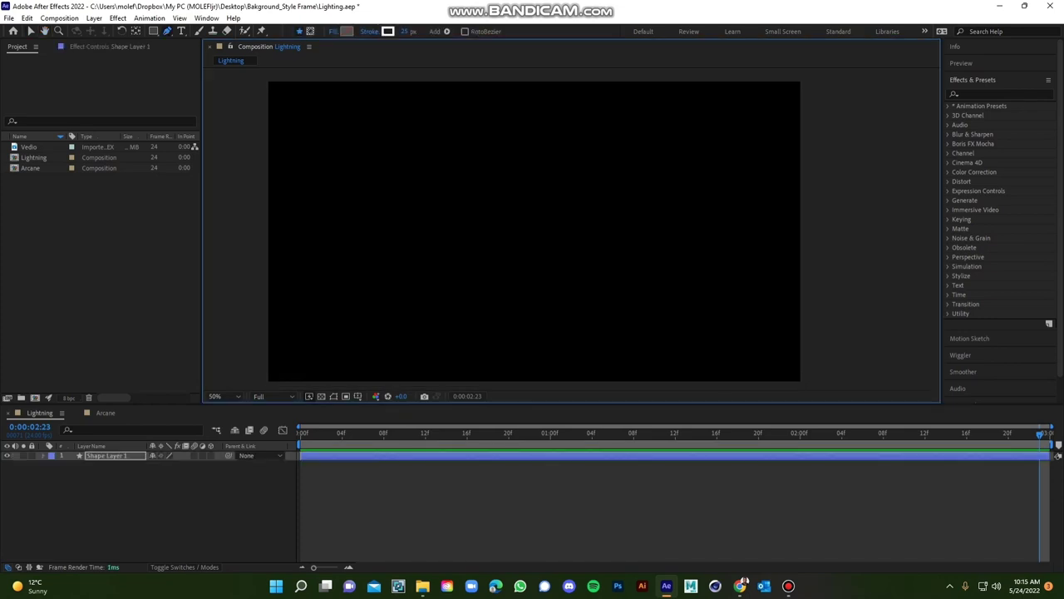
left_click(291, 163)
left_click(379, 287)
left_click(532, 159)
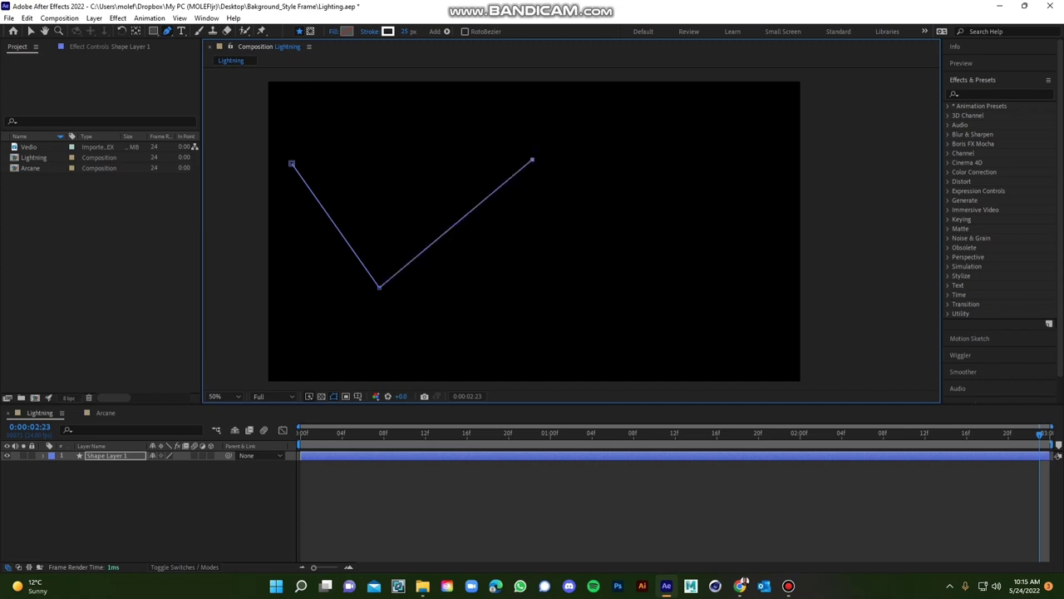
left_click(707, 285)
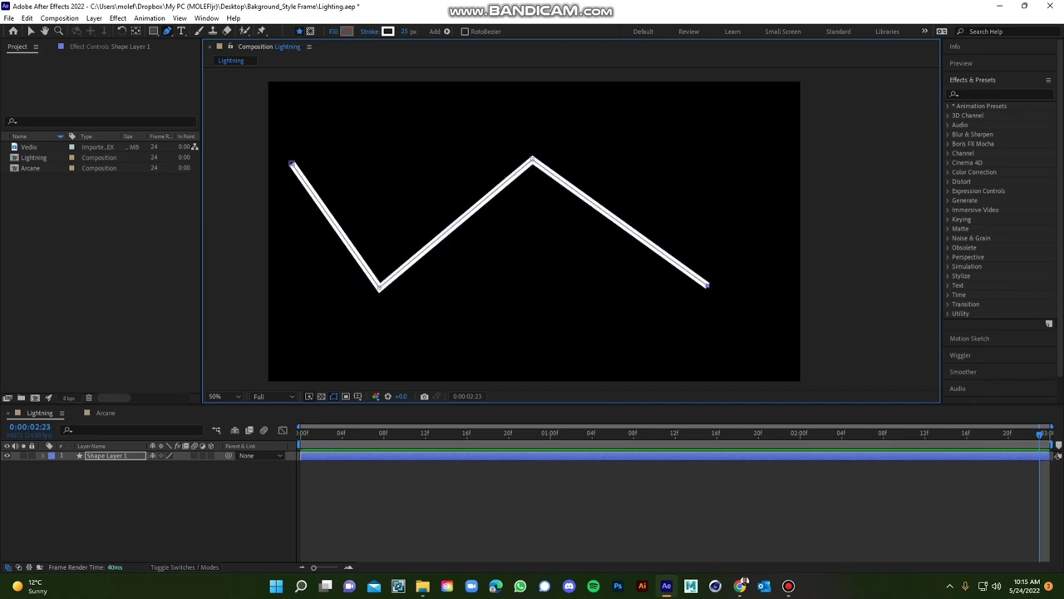
Reposition the zigzag's four vertices to even out its segments and centre the path in the frame.
left_click_drag(378, 287, 426, 305)
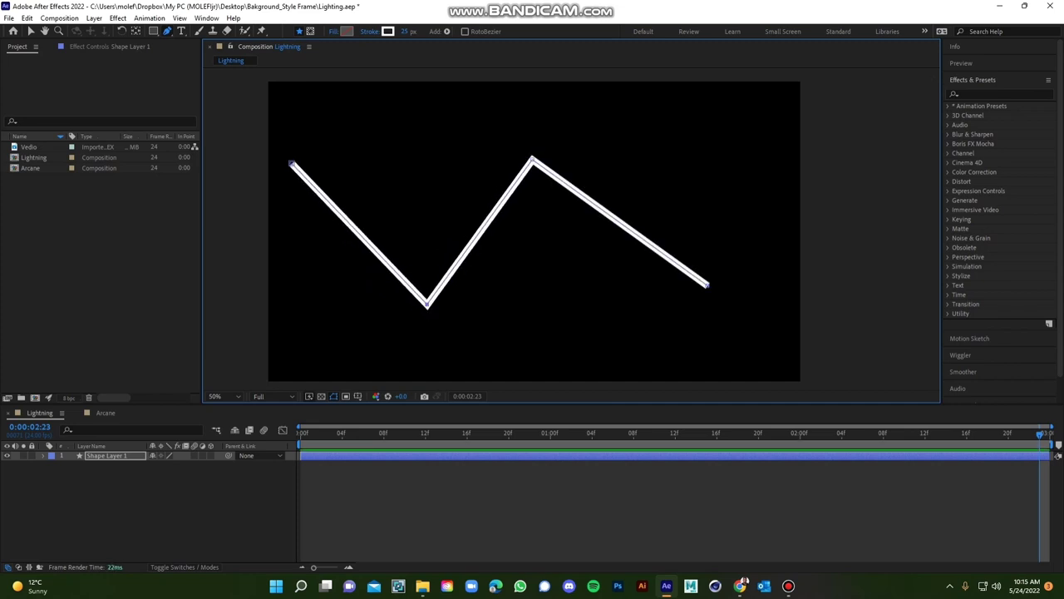
mouse_move(533, 159)
left_mouse_down()
mouse_move(597, 157)
mouse_move(584, 150)
left_mouse_up()
left_click_drag(290, 163, 333, 173)
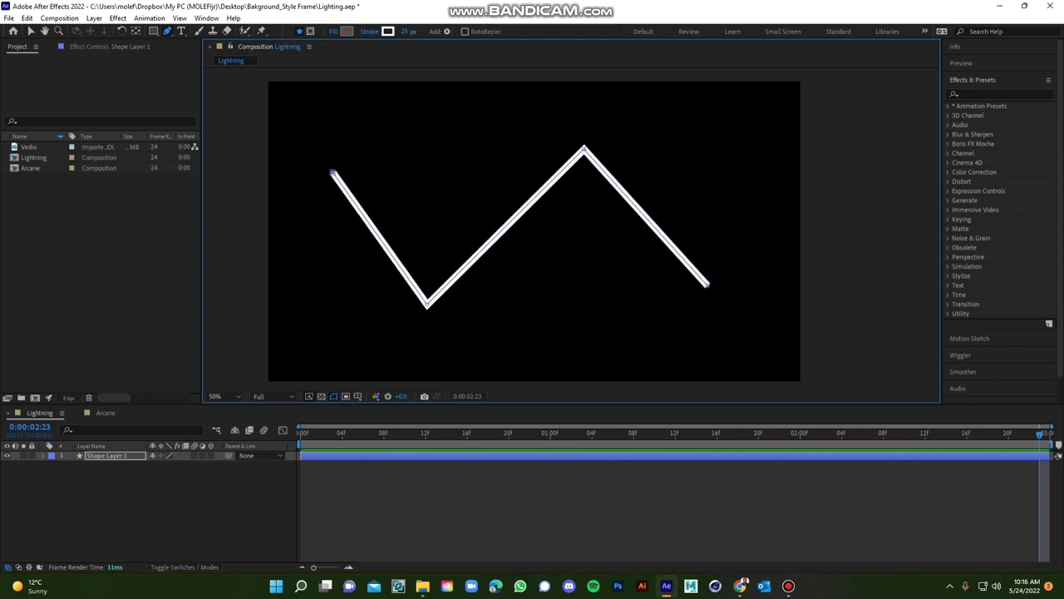
left_click_drag(426, 305, 442, 298)
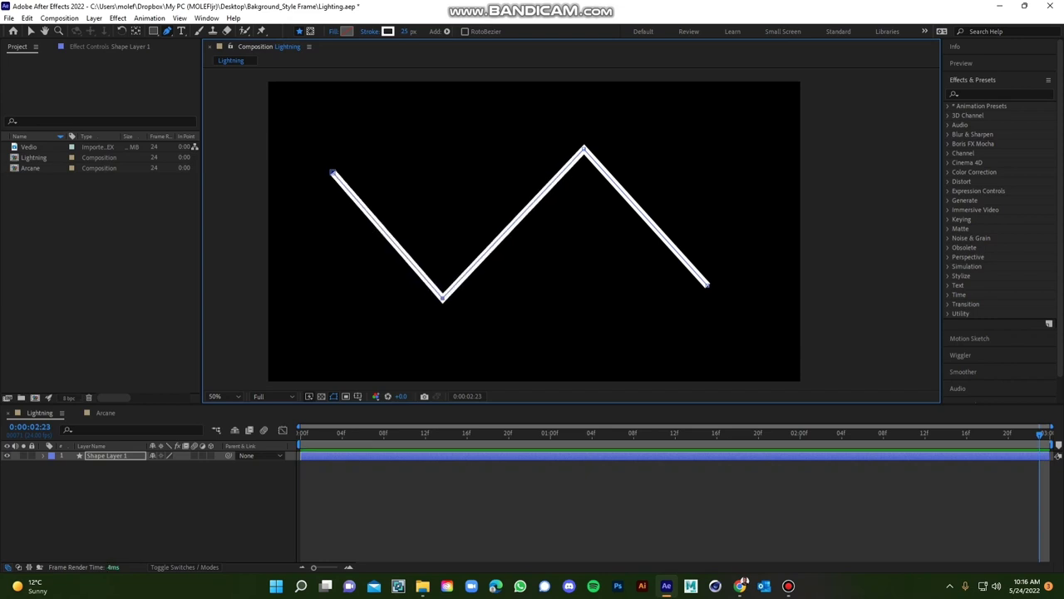
left_click_drag(707, 285, 726, 280)
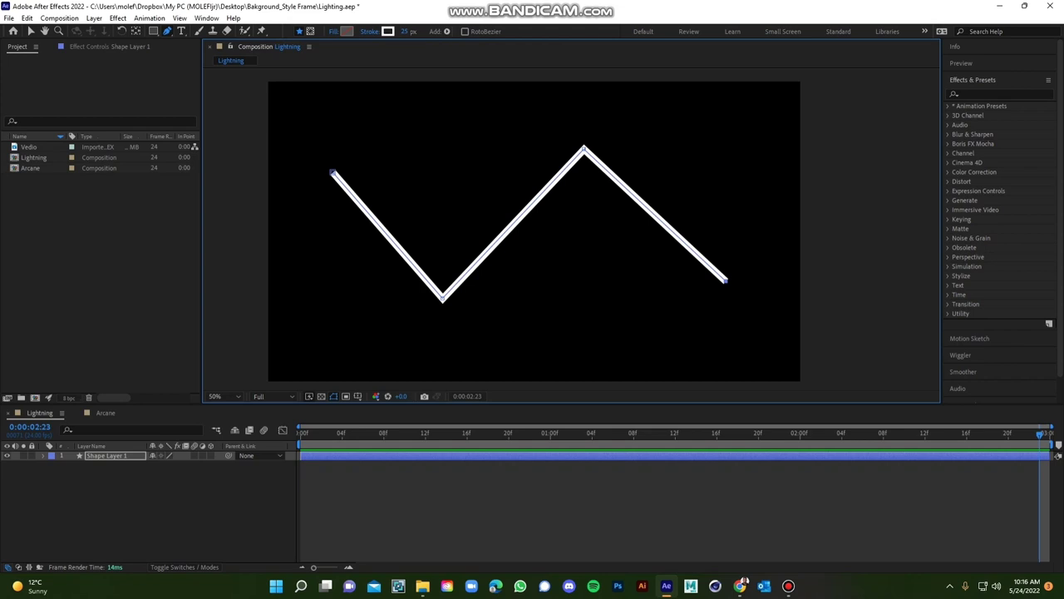
Add a Wiggle Paths operator to the contents of Shape Layer 1.
left_click(108, 455)
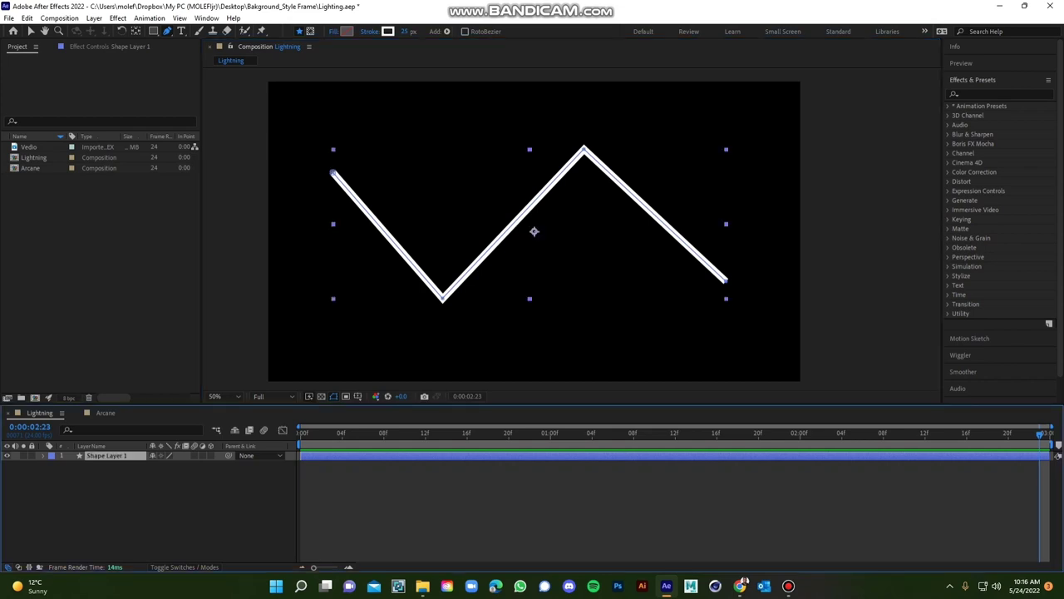
left_click(43, 455)
left_click(216, 465)
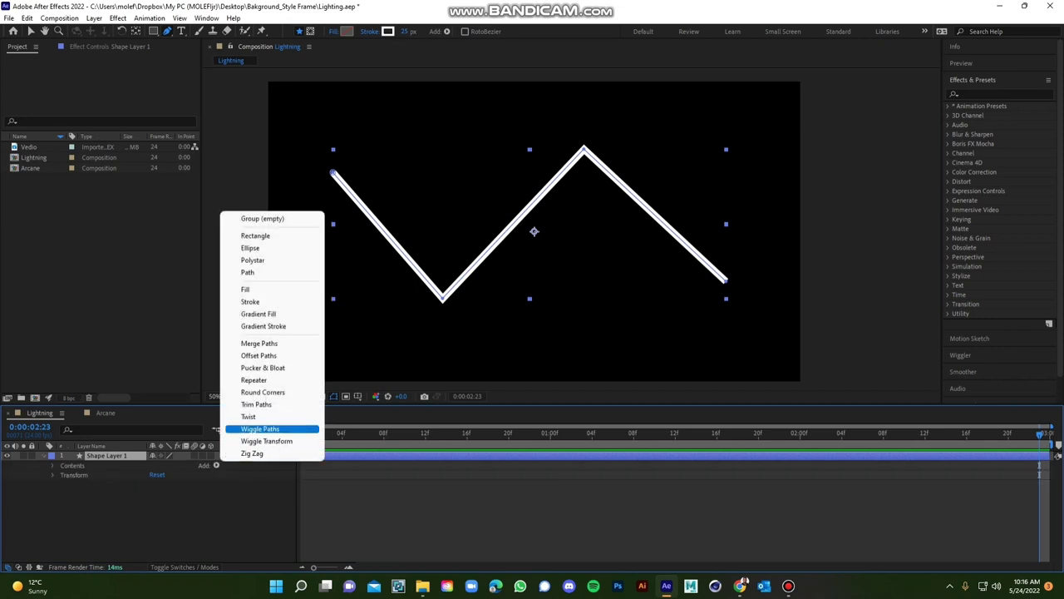
left_click(249, 427)
Set the Wiggle Paths Size to 200 and preview the animation from the first frame.
key("ctrl+Right")
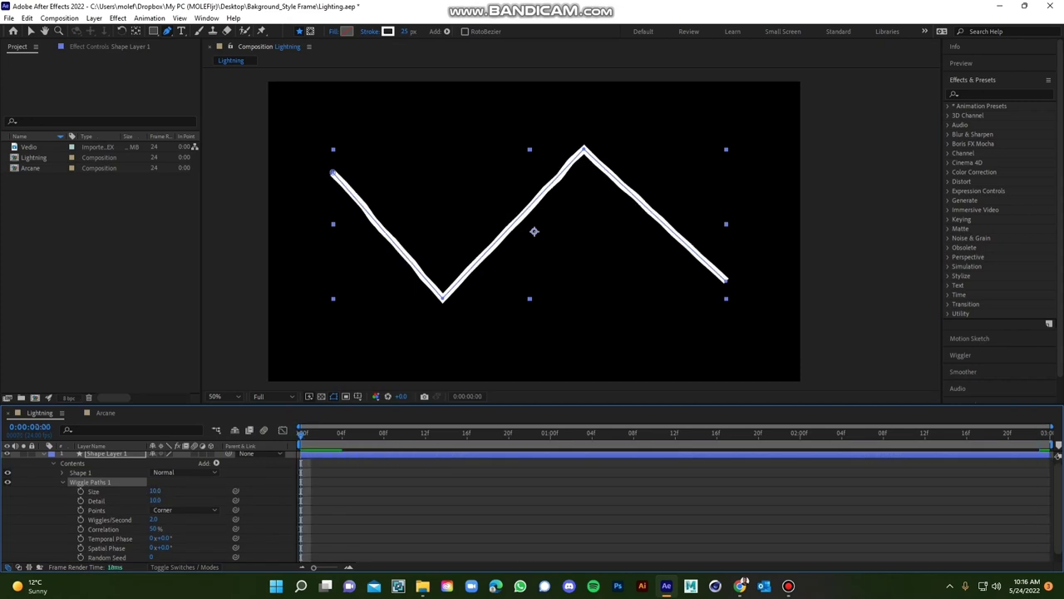
left_click(155, 490)
type("200")
key("Return")
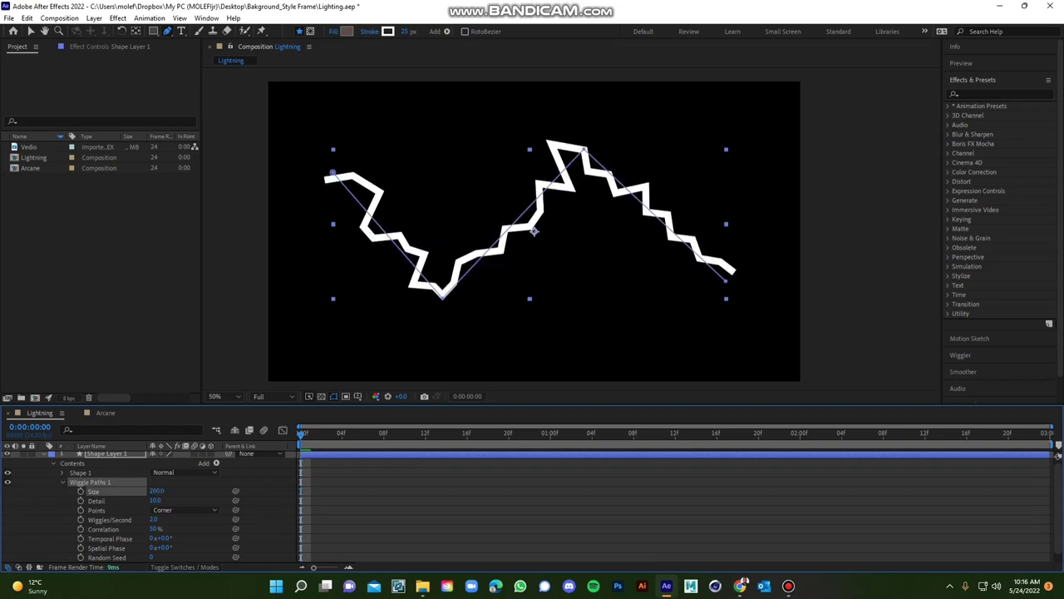
key("space")
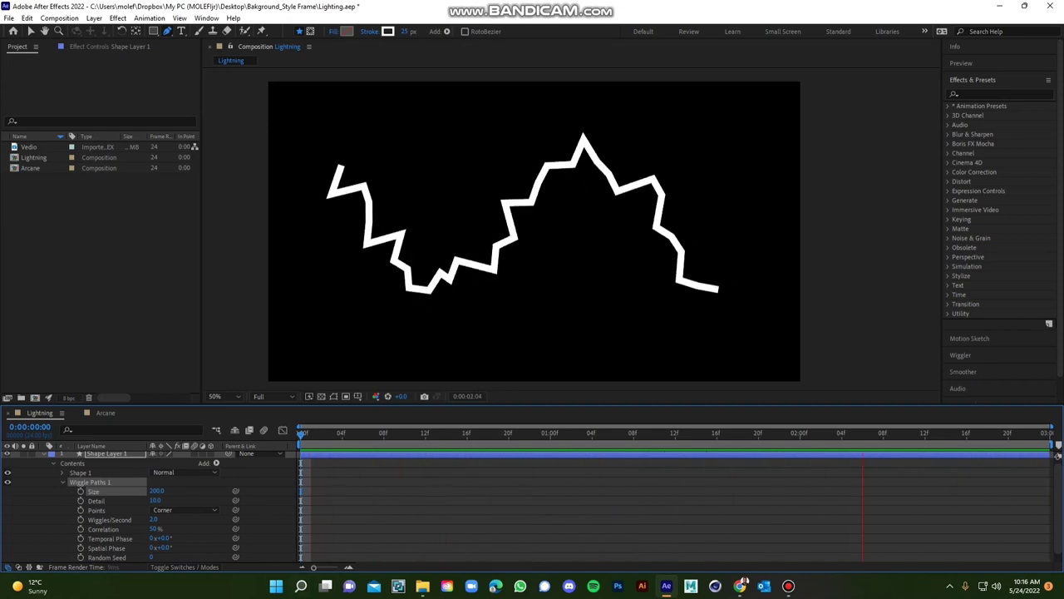
key("space")
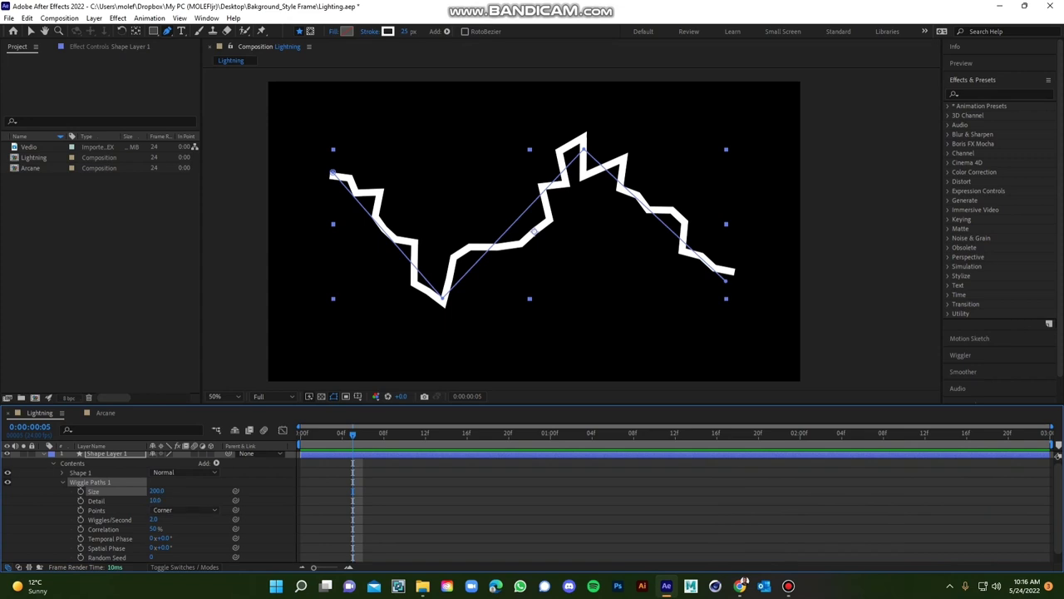
Set Wiggles/Second of the Wiggle Paths operator to 10 and preview the faster motion.
left_click(153, 518)
type("10")
key("Return")
key("space")
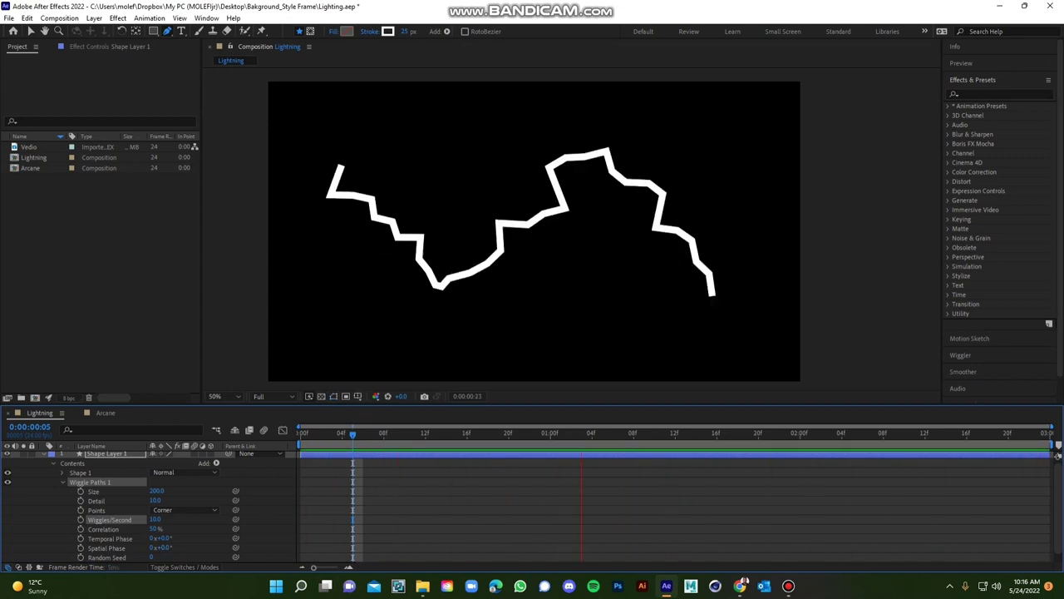
key("space")
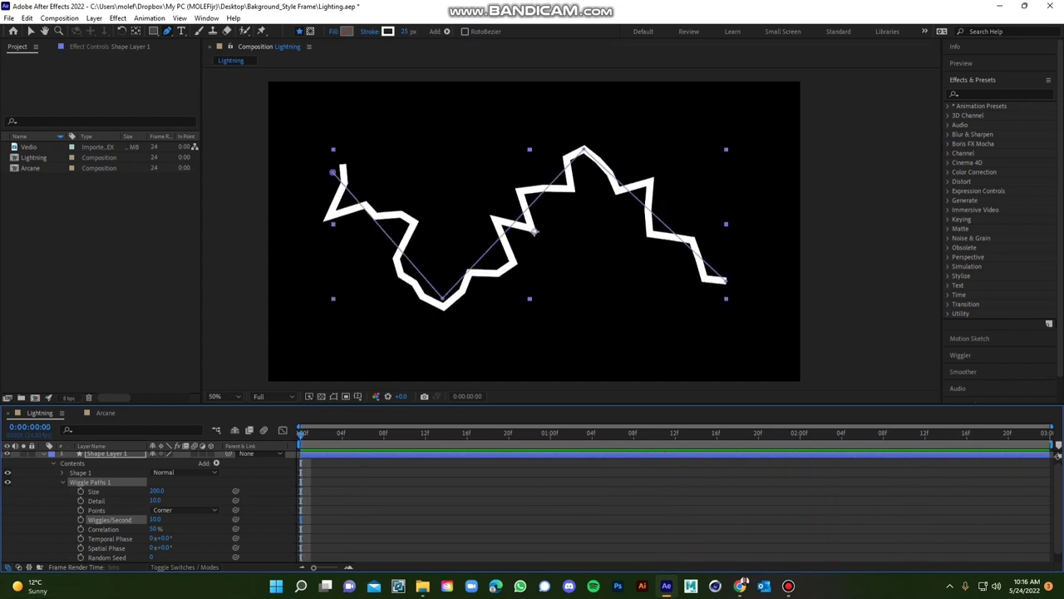
Set the Wiggle Paths Correlation to 10%, preview the result, and return to the first frame.
left_click(155, 529)
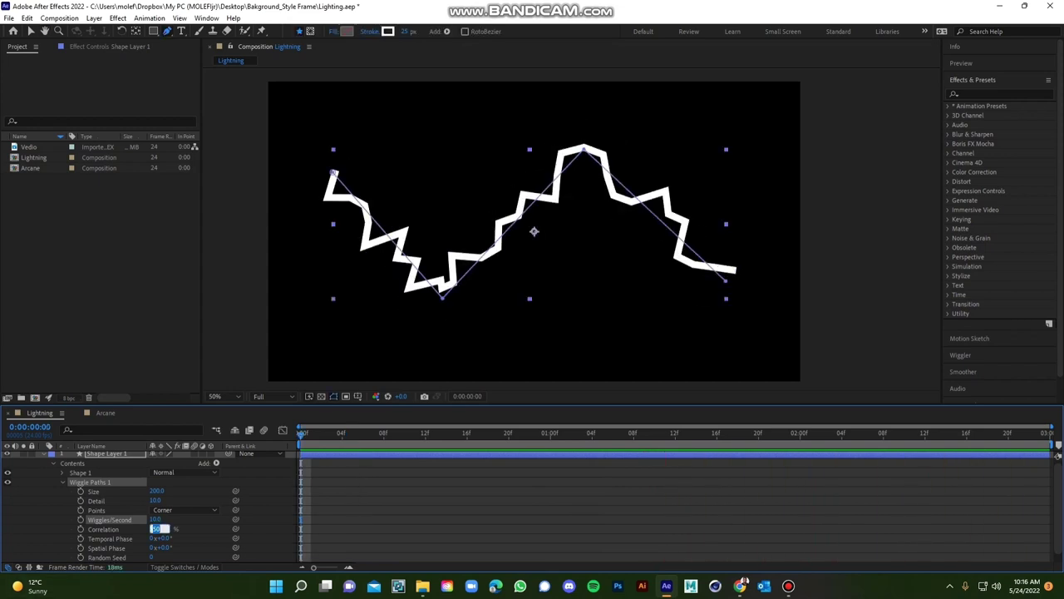
type("10")
key("Return")
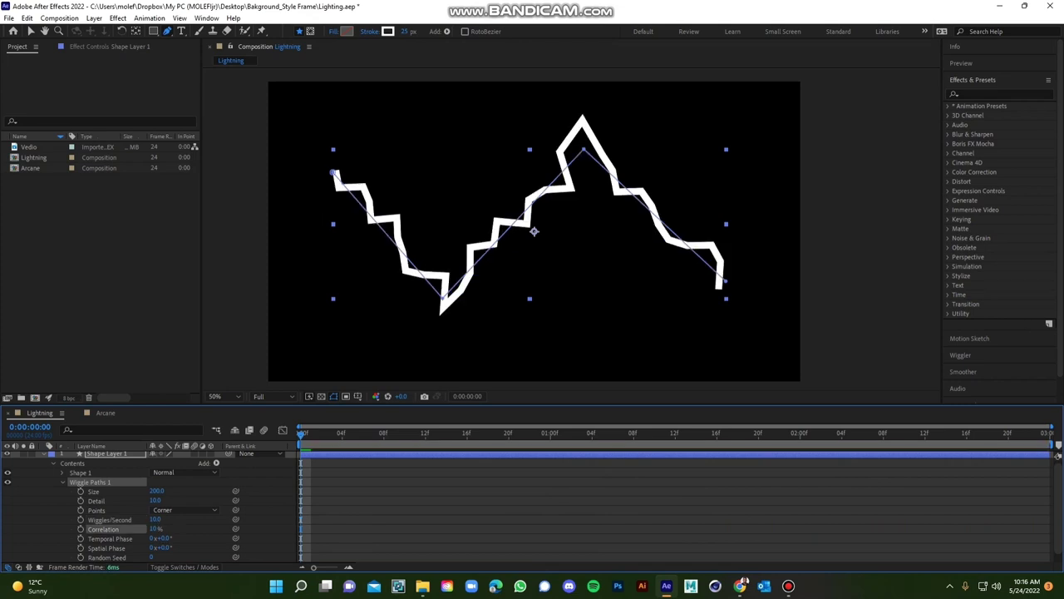
key("space")
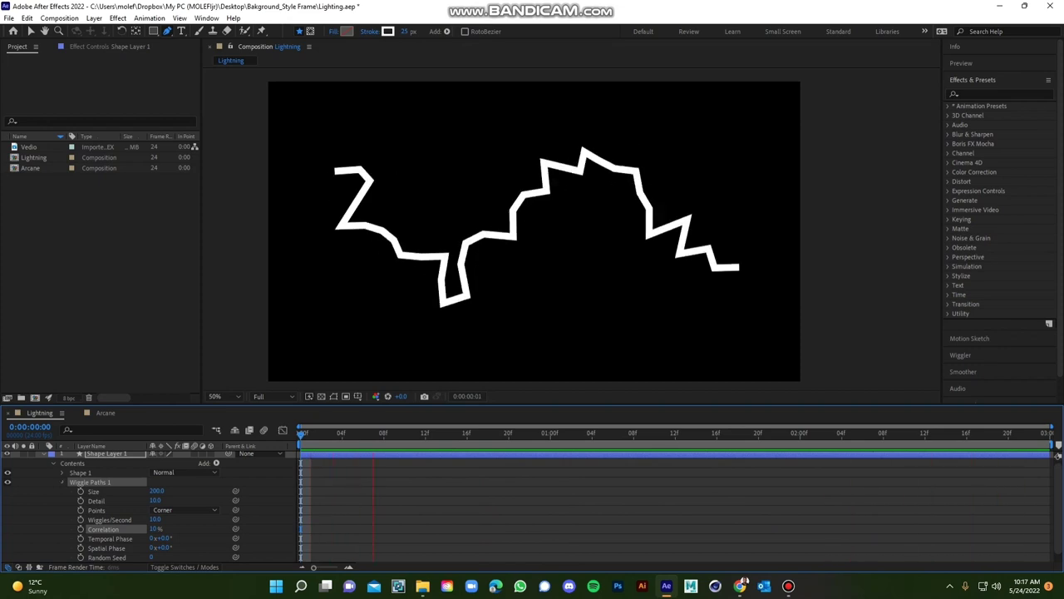
left_click(62, 483)
key("space")
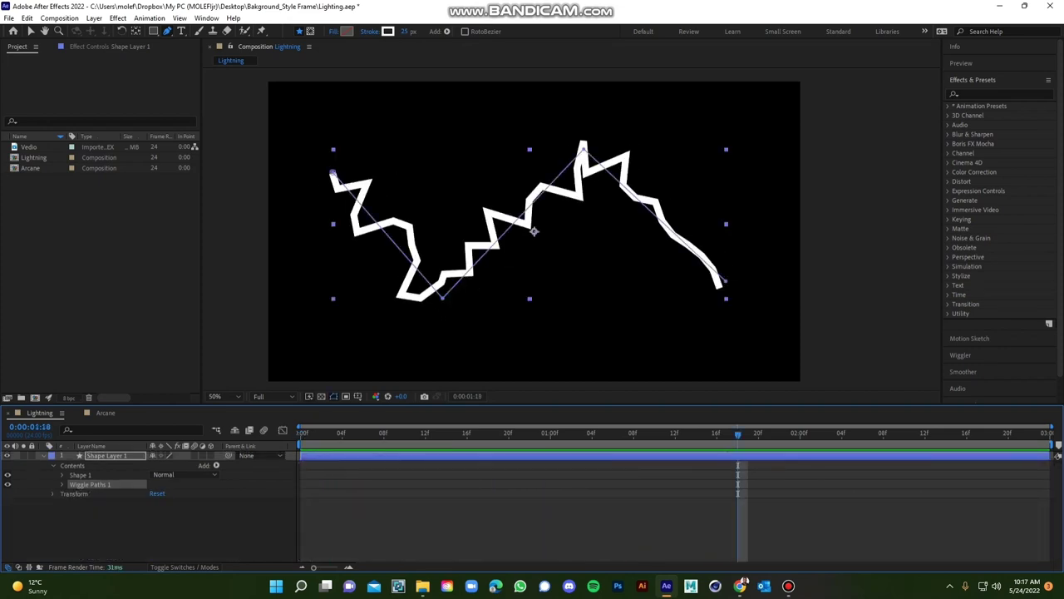
left_click_drag(322, 434, 300, 434)
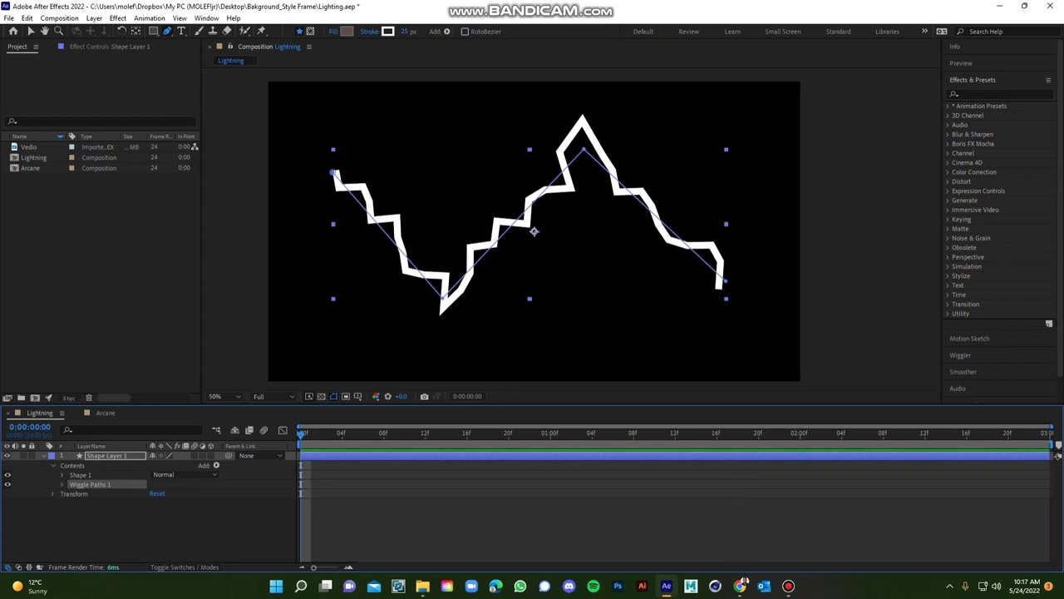
Find the Turbulent Displace effect and apply it to the zigzag shape layer.
left_click(1001, 94)
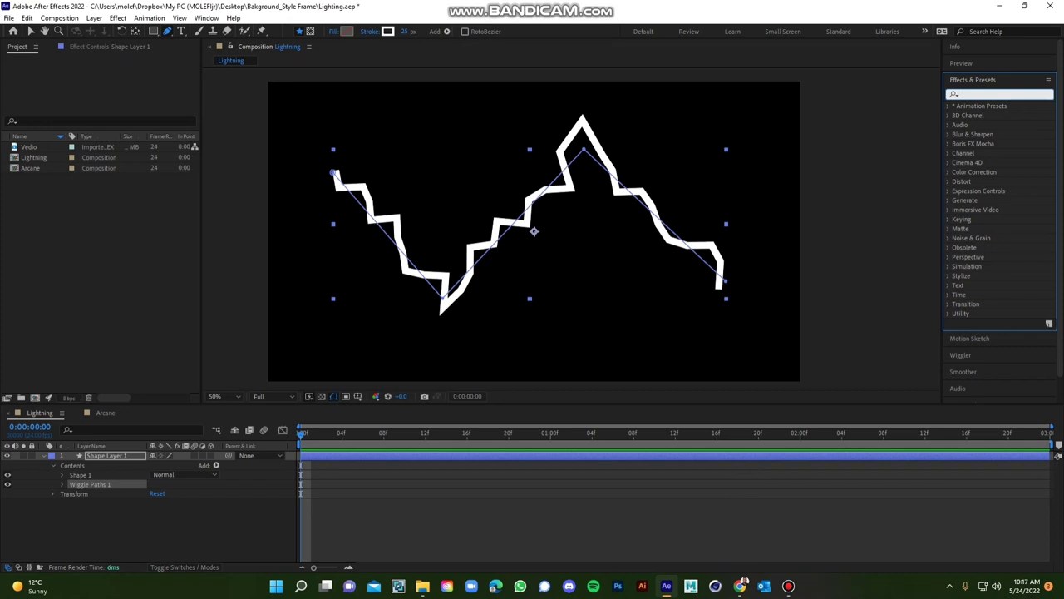
type("turb")
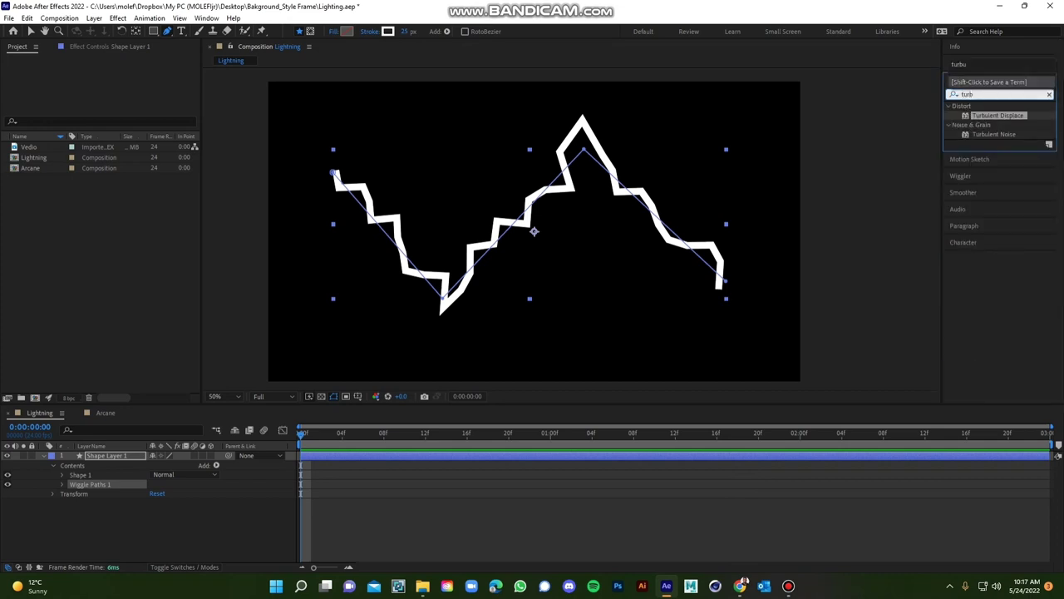
left_click_drag(998, 116, 534, 232)
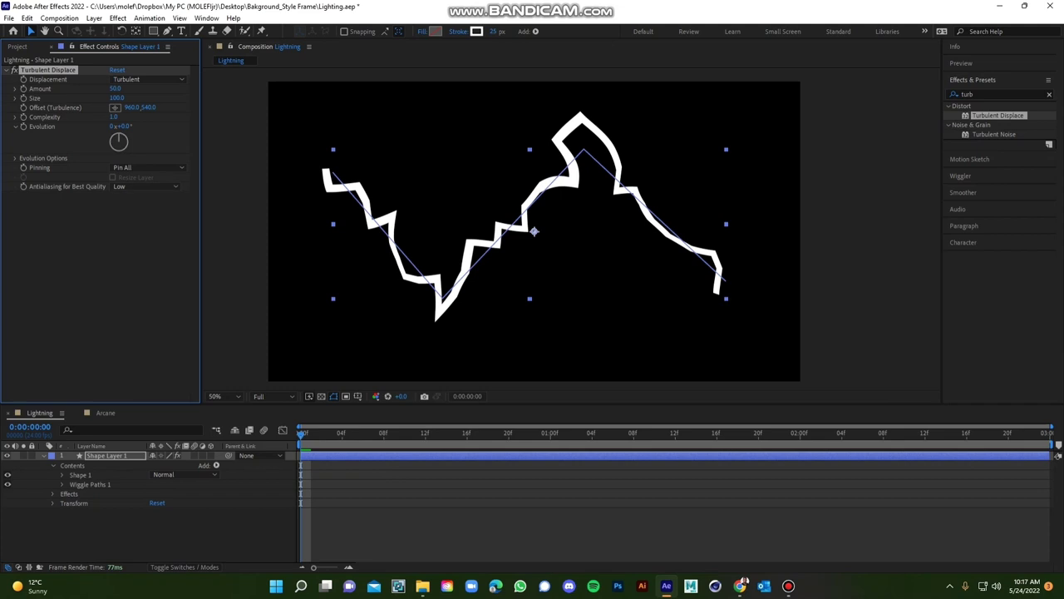
Compare the bolt with and without Turbulent Displace and preview the displaced animation.
scroll(572, 227, "up", 1)
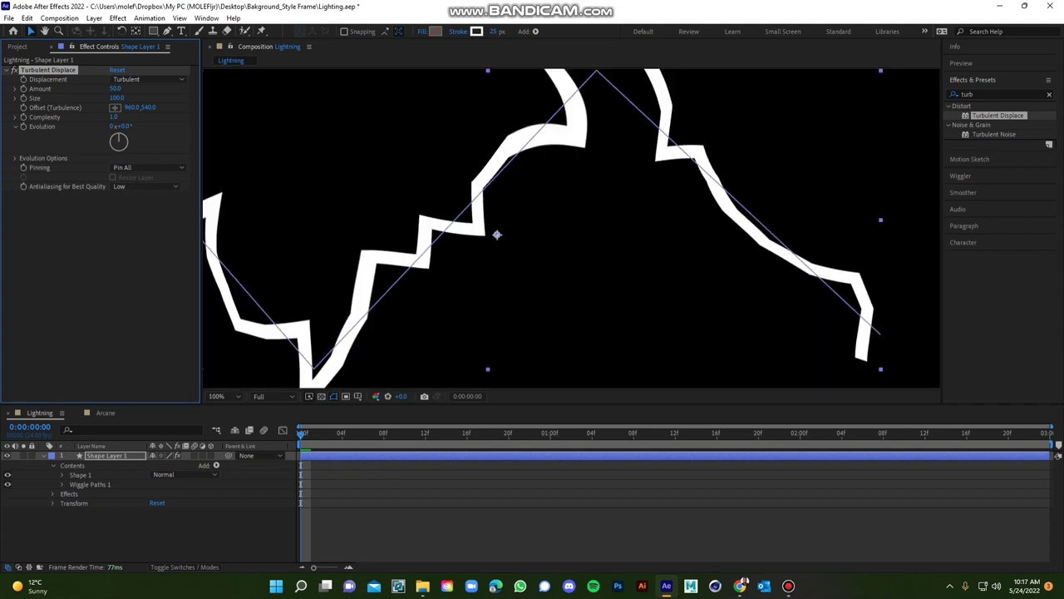
left_click(14, 71)
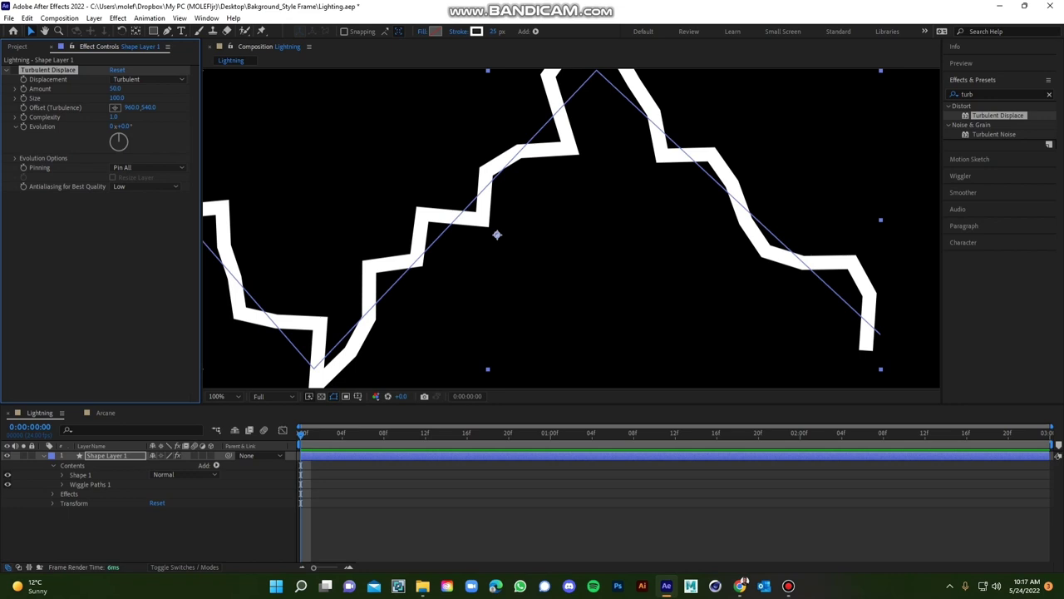
left_click(14, 70)
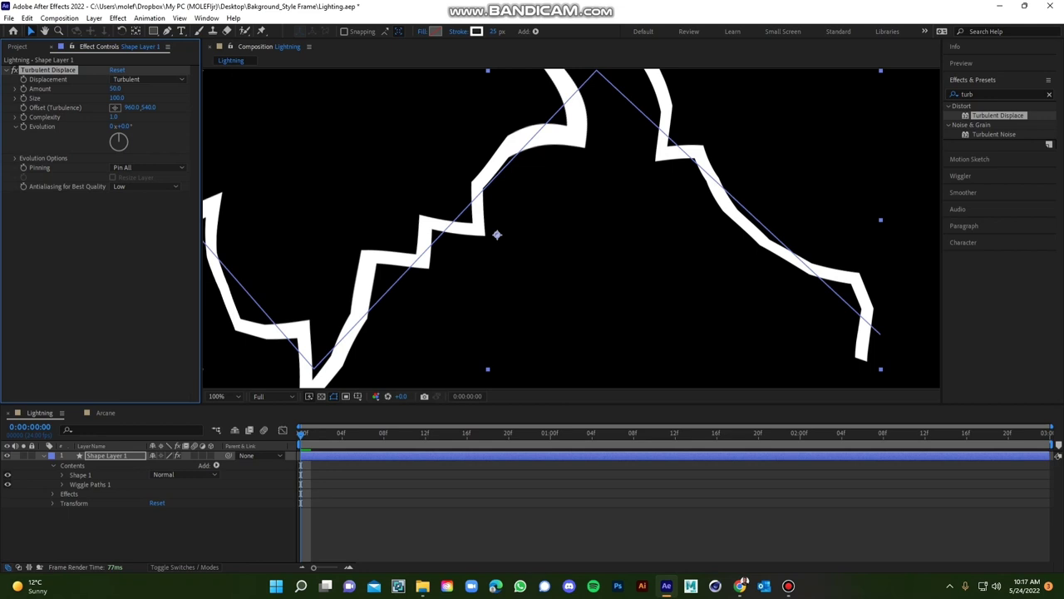
scroll(572, 228, "down", 1)
key("space")
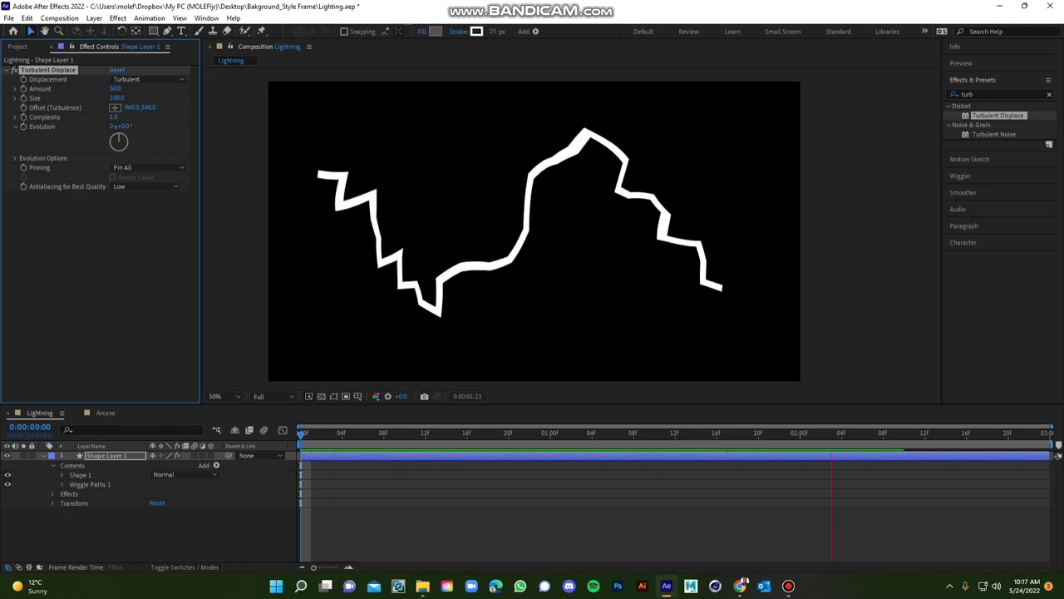
key("space")
left_click(15, 69)
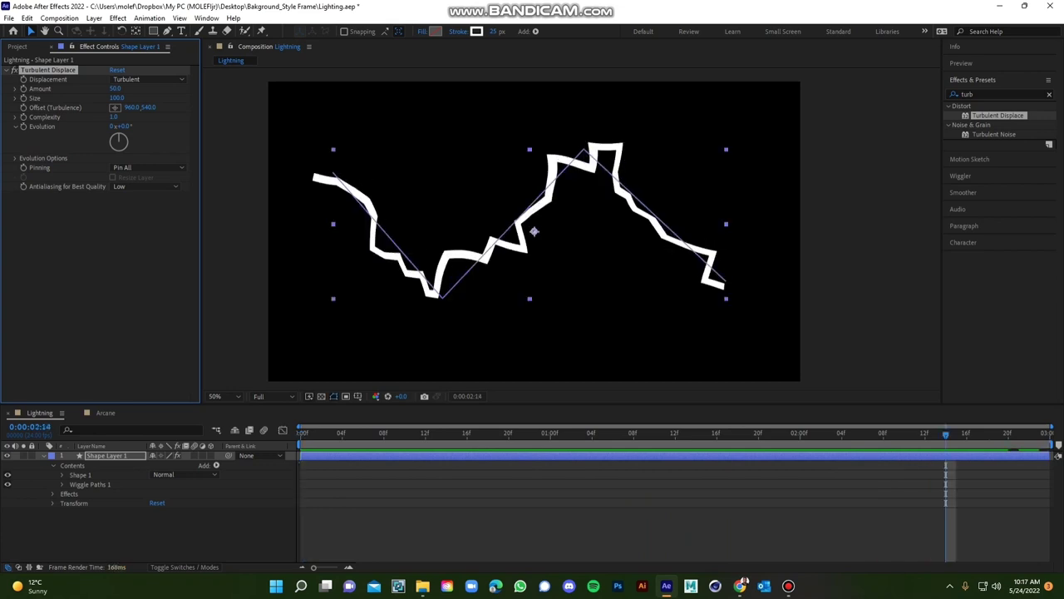
Set the Turbulent Displace Size to 300 and Complexity to 3 on the lightning shape layer.
left_click_drag(498, 433, 530, 434)
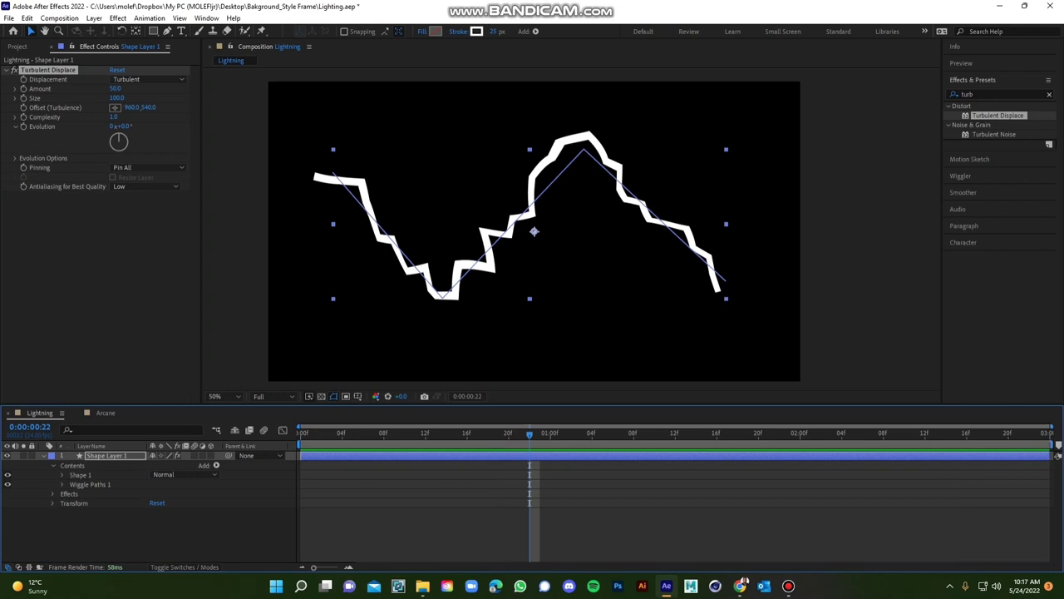
left_click_drag(118, 98, 119, 98)
left_click(117, 98)
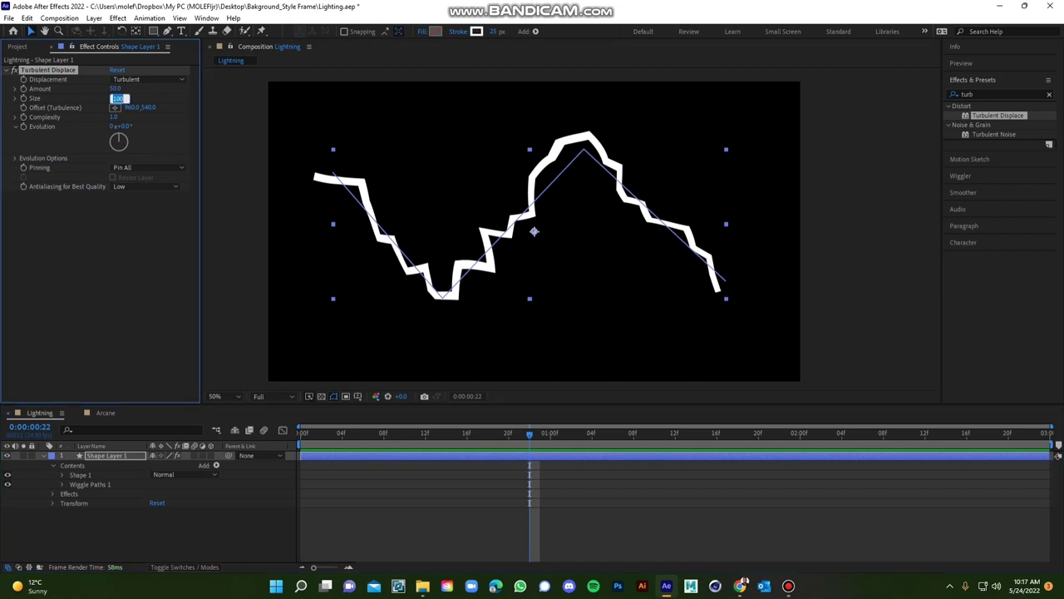
type("300")
key("Tab")
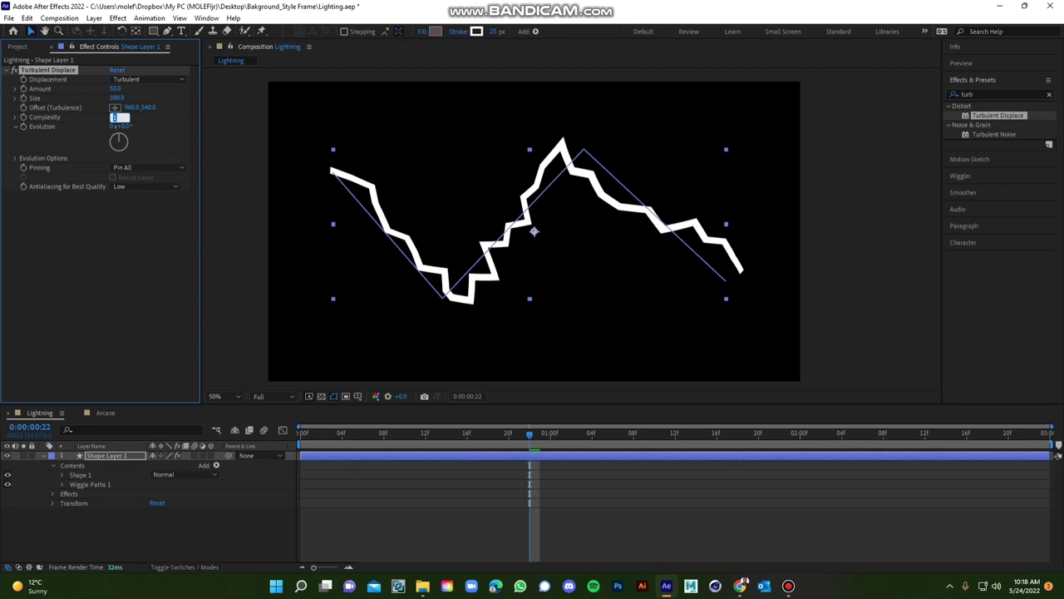
type("3")
key("Return")
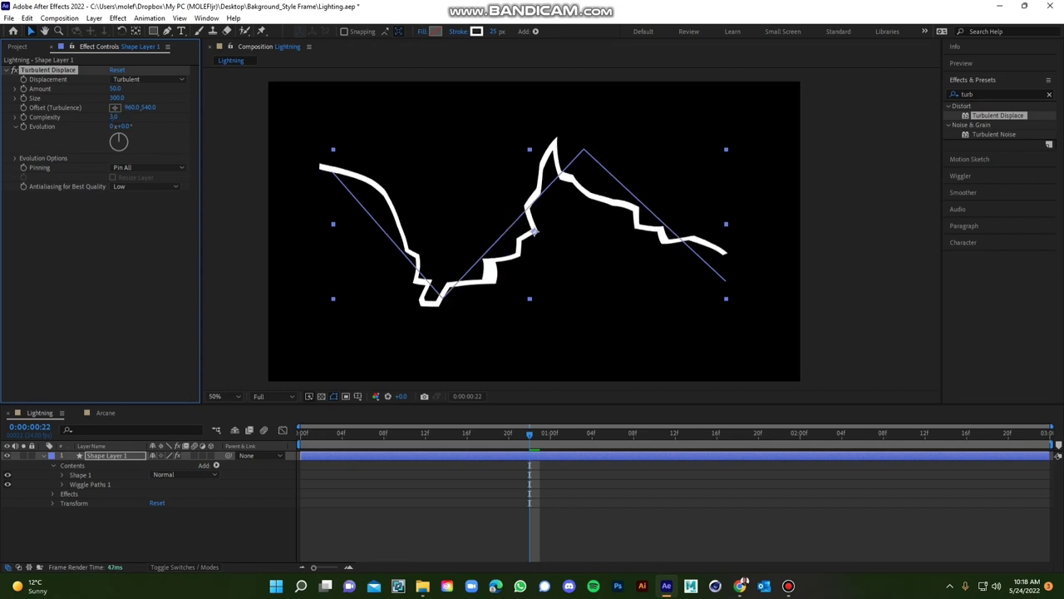
Preview the displaced bolt animation and scrub through the frames just before the one-second mark.
key("space")
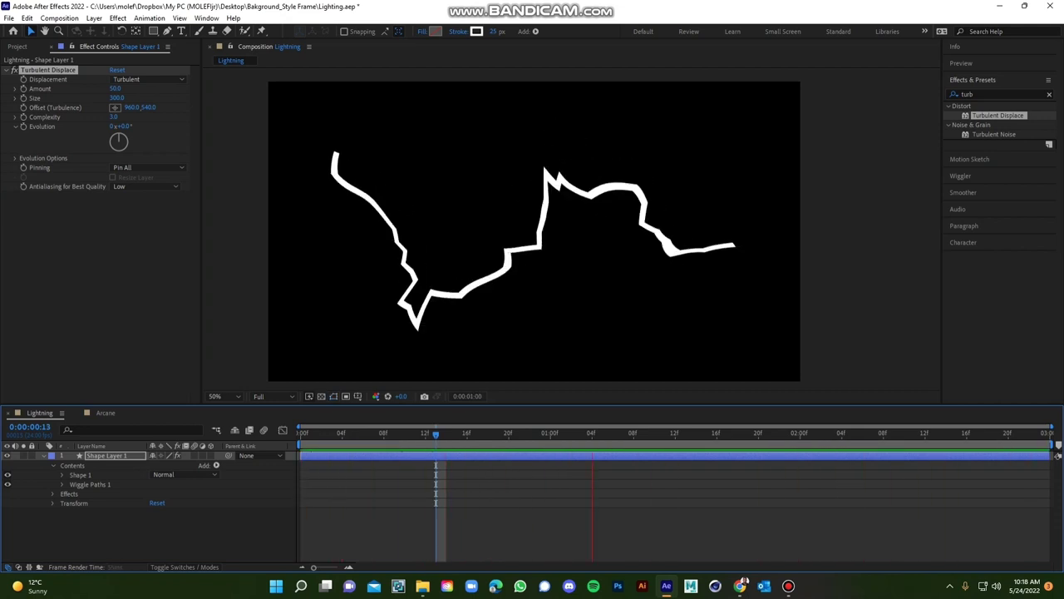
left_click(509, 433)
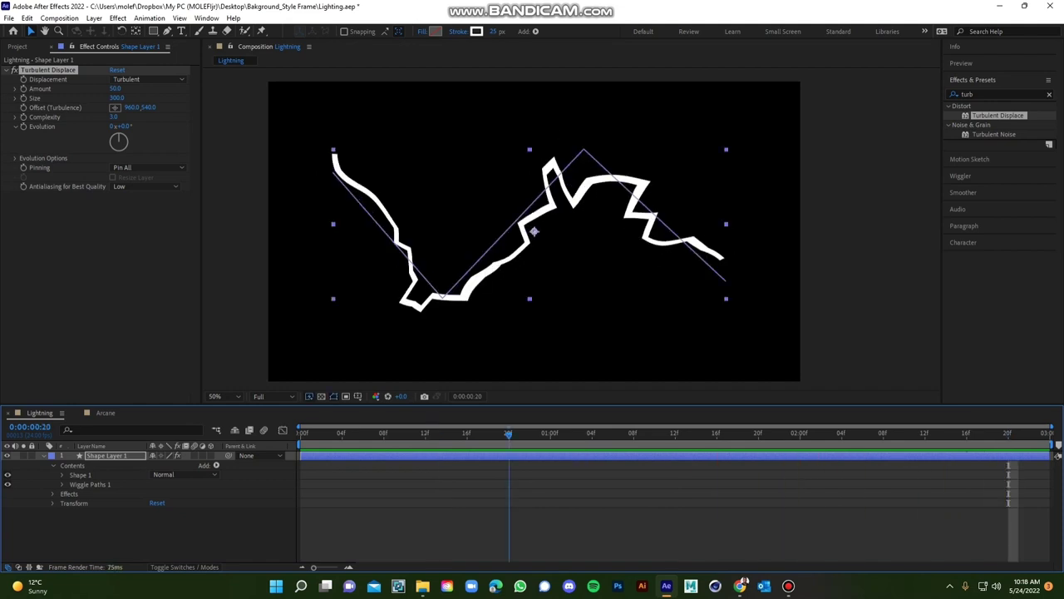
left_click_drag(509, 434, 540, 433)
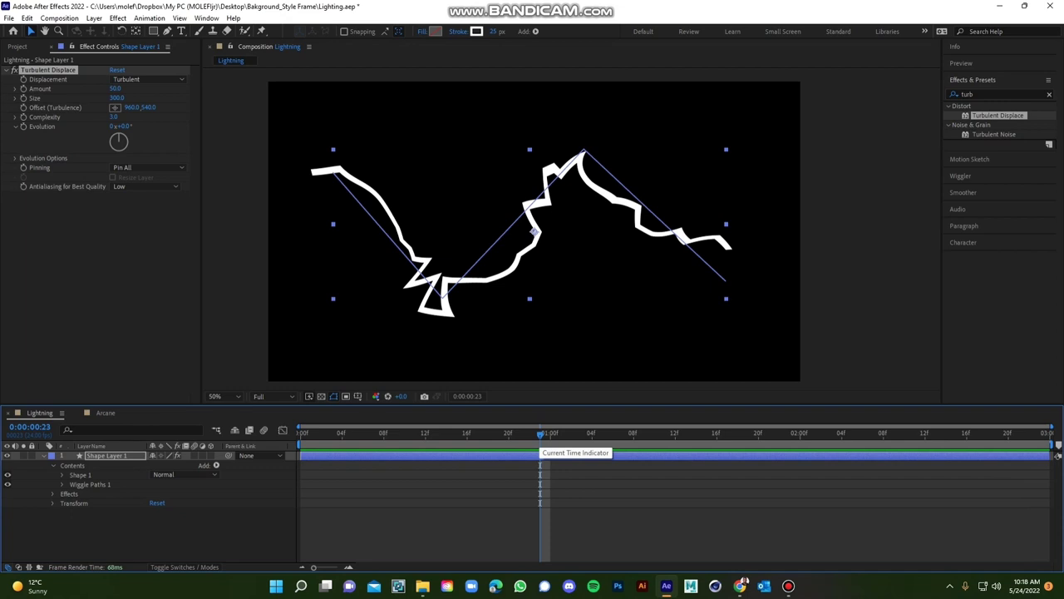
key("space")
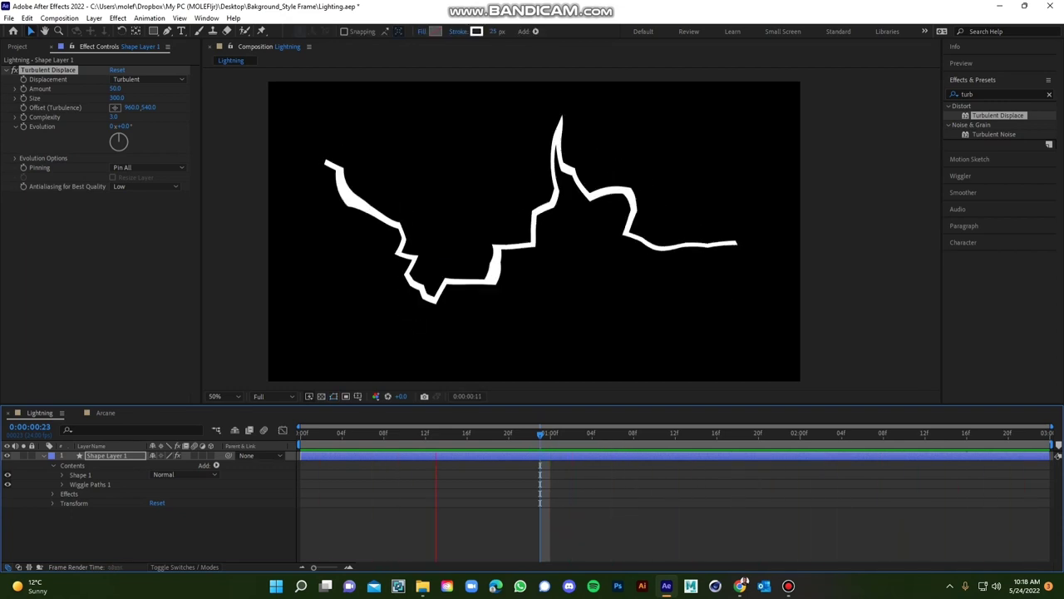
key("space")
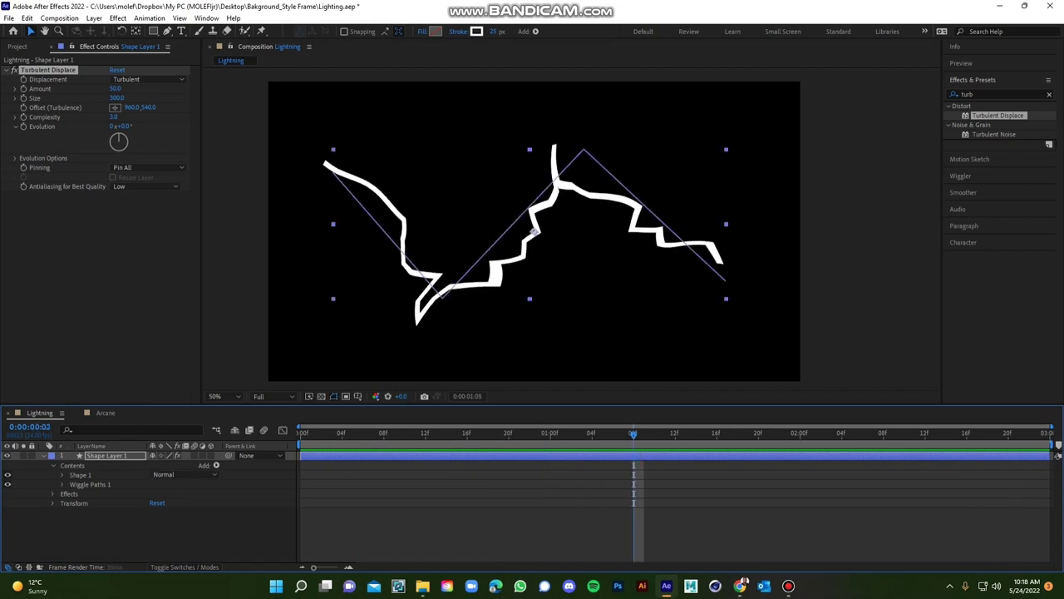
Add a Trim Paths operator to the contents of Shape Layer 1 and expand its properties.
key("Home")
left_click(216, 464)
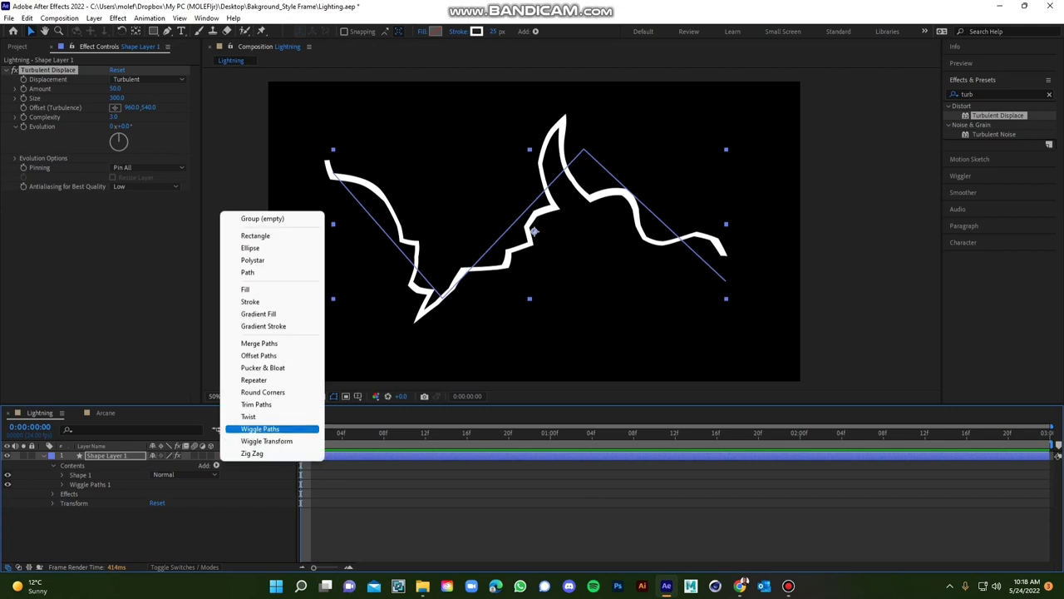
left_click(256, 404)
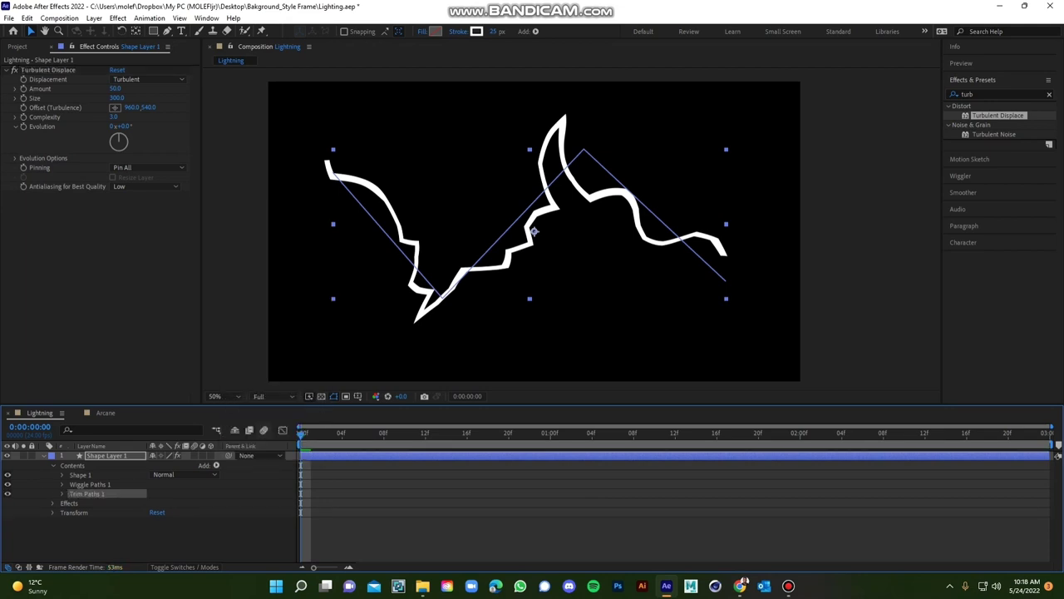
left_click(62, 494)
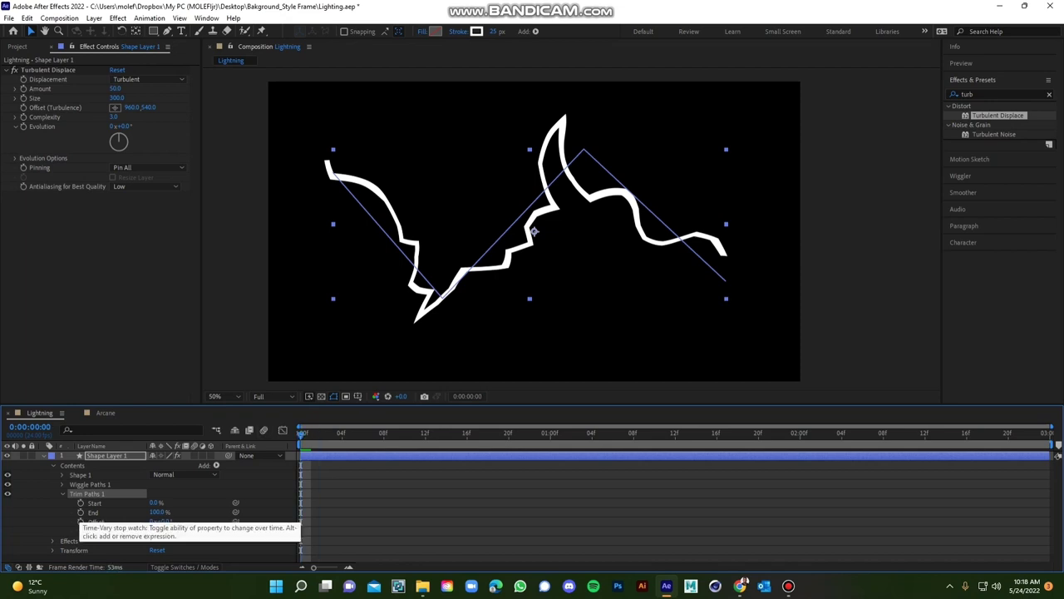
Keyframe the Trim Paths End from 0% at the first frame to 100% at 0:00:01:20 and preview the bolt drawing on.
left_click(82, 513)
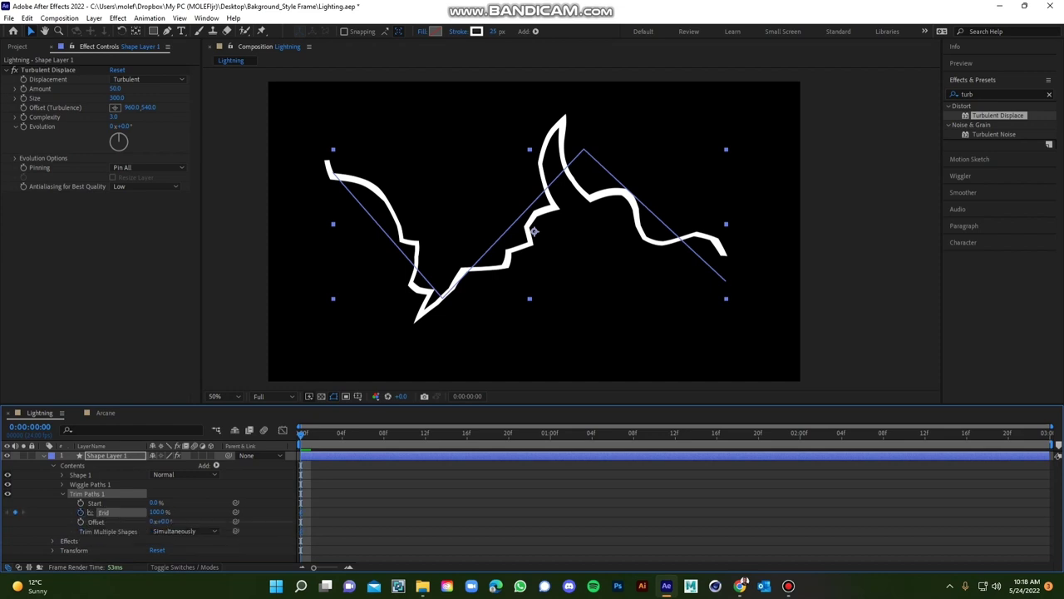
left_click_drag(301, 512, 529, 513)
left_click_drag(770, 433, 301, 433)
left_click(357, 504)
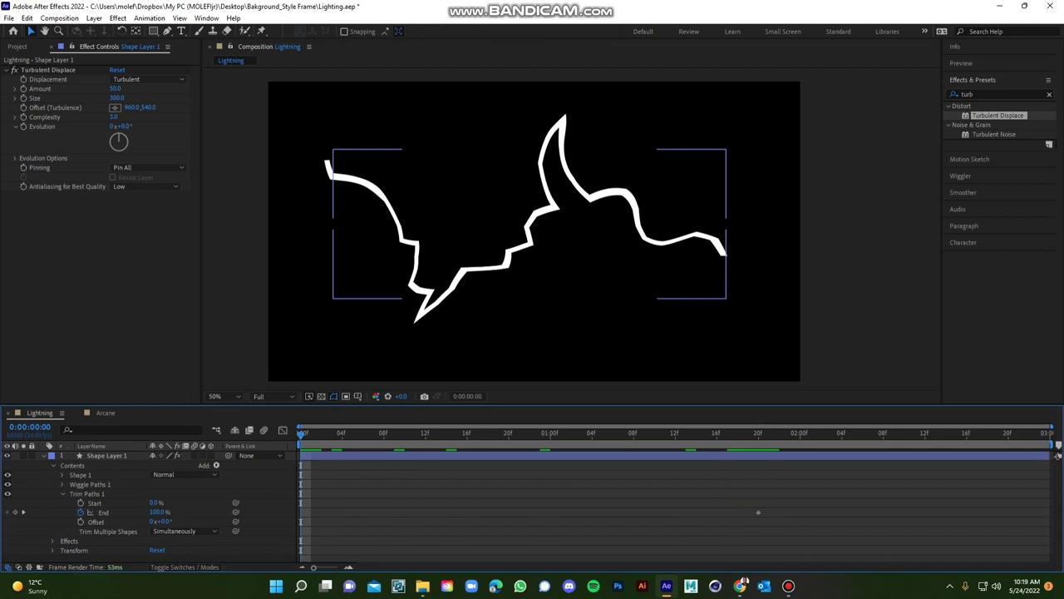
left_click_drag(157, 513, 98, 512)
key("space")
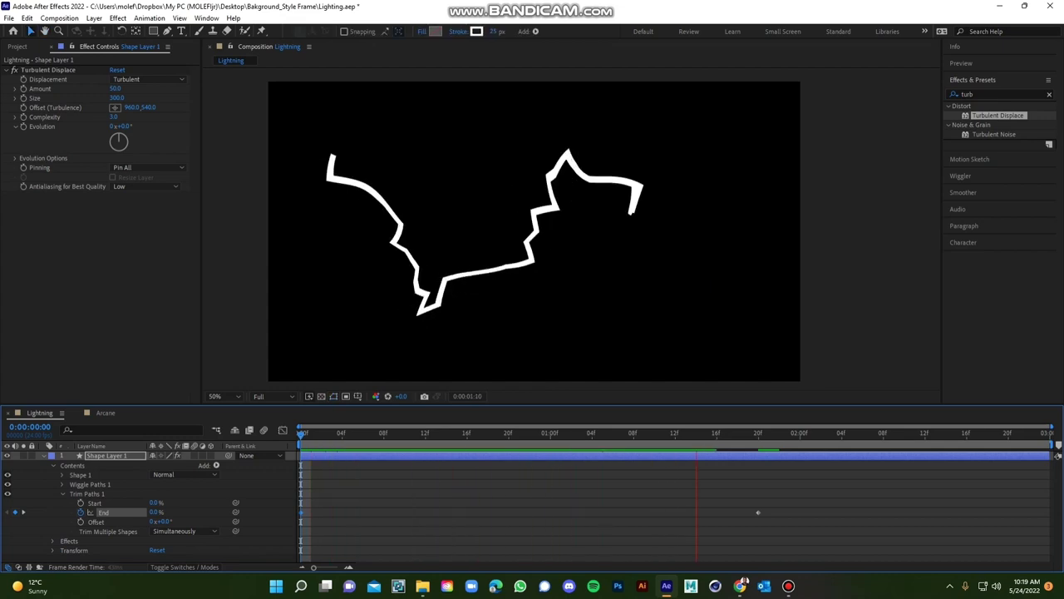
key("space")
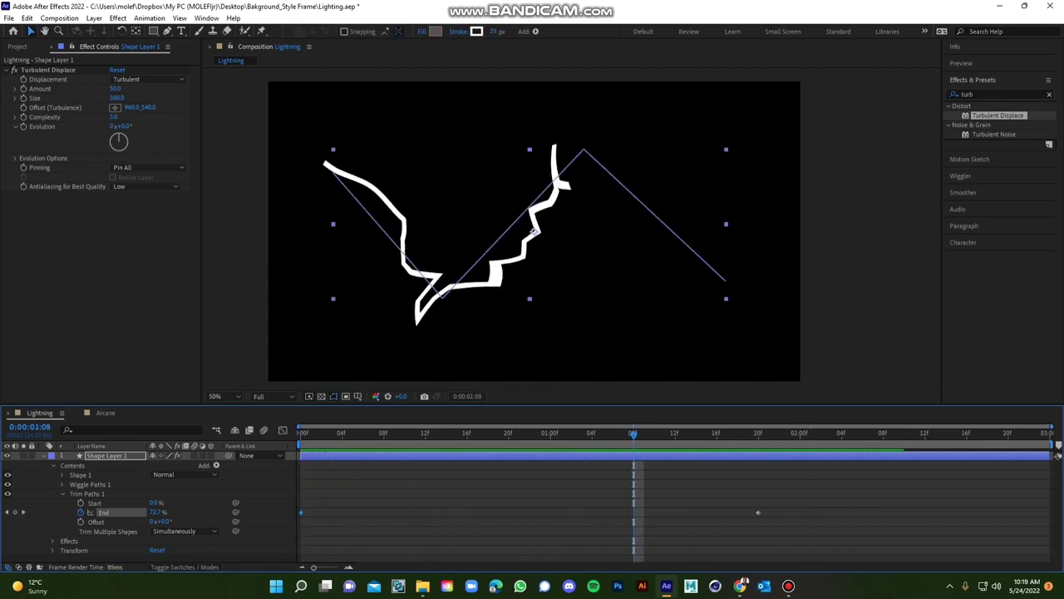
Move the 100% End keyframe to 0:00:01:00 and return to the first frame.
left_click_drag(757, 512, 551, 513)
left_click_drag(561, 434, 550, 434)
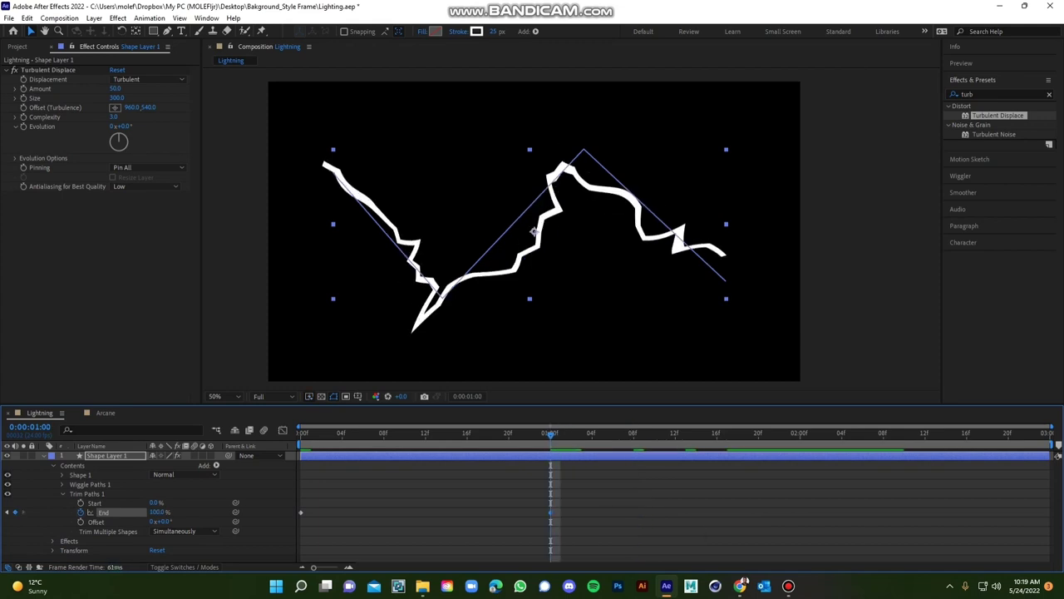
key("Home")
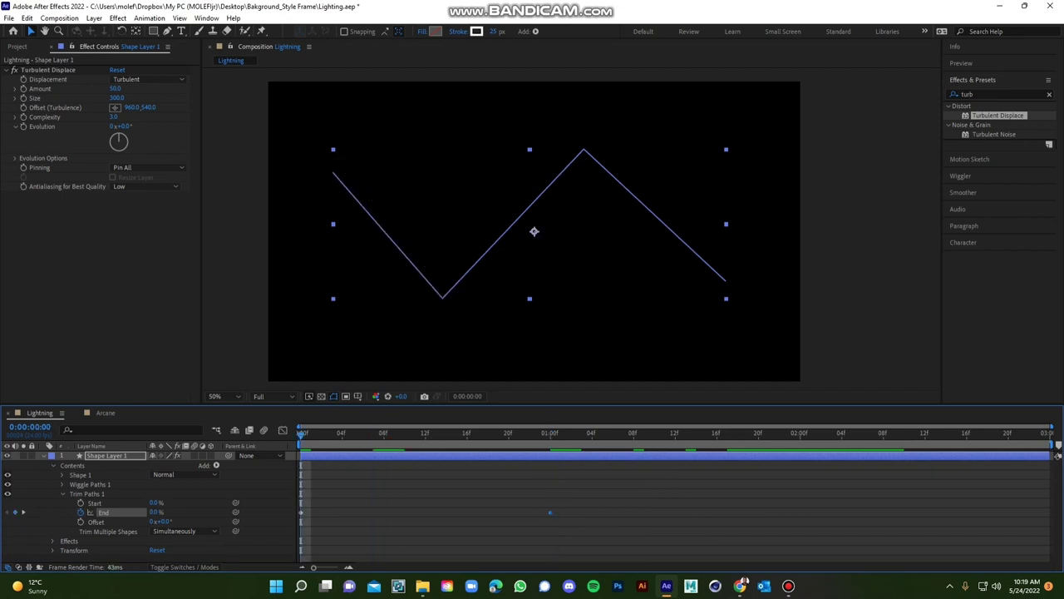
Keyframe the Trim Paths Start from 0% at 0:00:00:04 to 100% at 0:00:01:04.
mouse_move(301, 434)
left_mouse_down()
mouse_move(353, 434)
mouse_move(341, 434)
left_mouse_up()
left_click(358, 491)
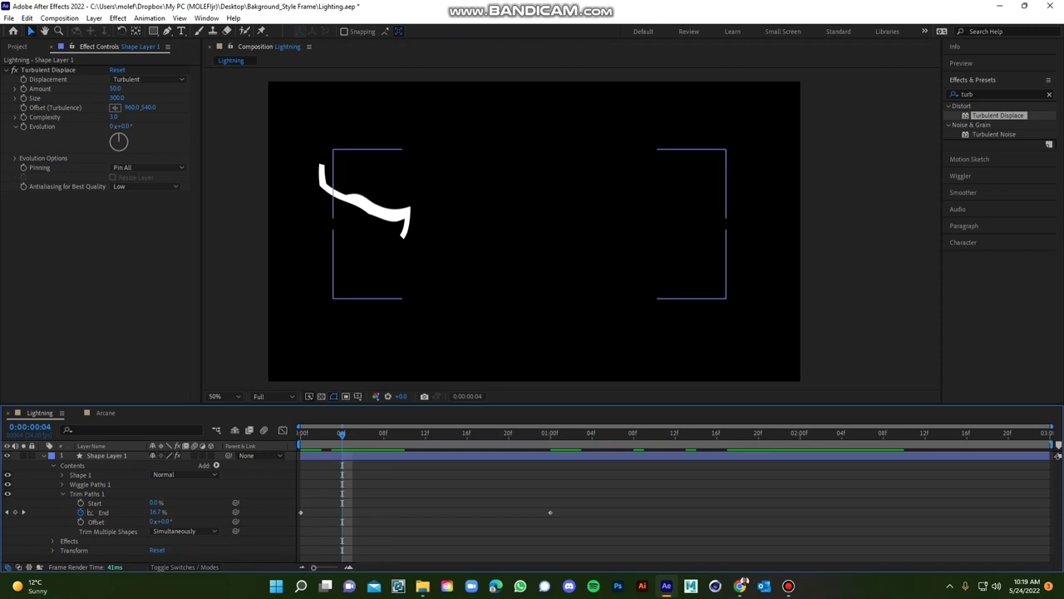
left_click(81, 503)
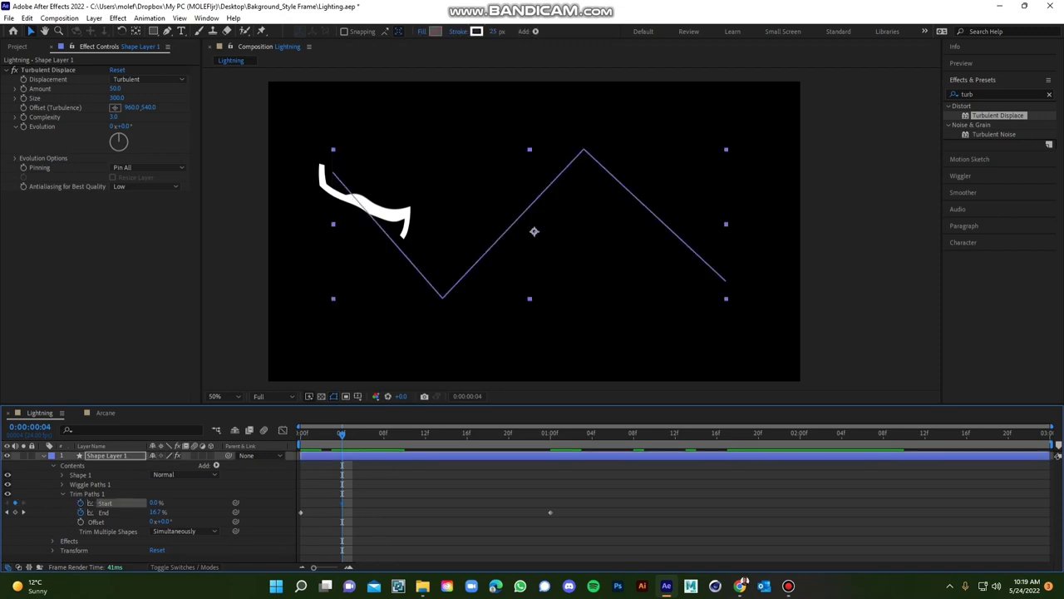
left_click_drag(342, 434, 592, 434)
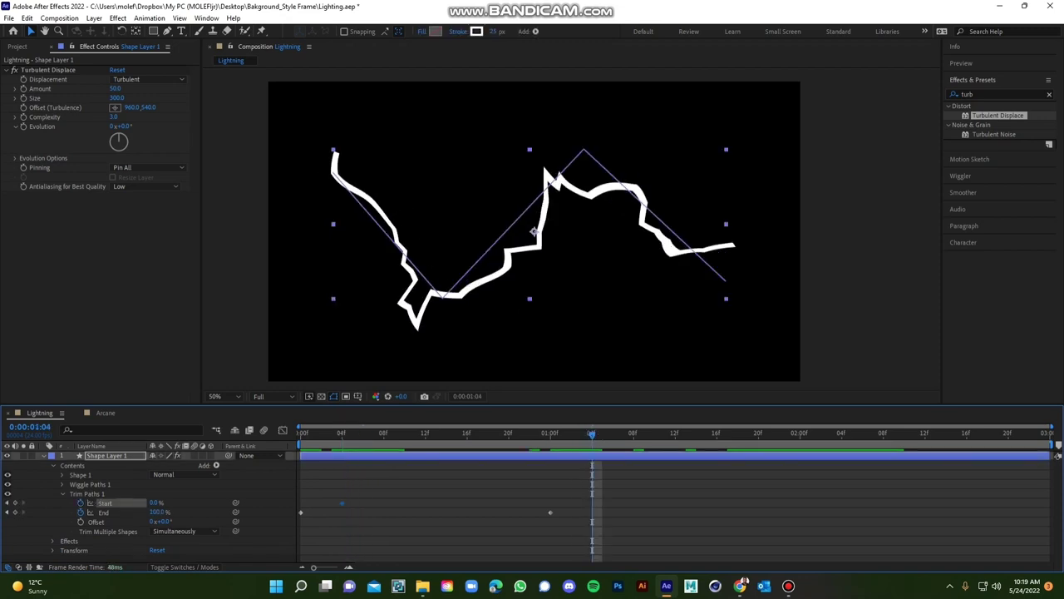
left_click_drag(155, 503, 241, 503)
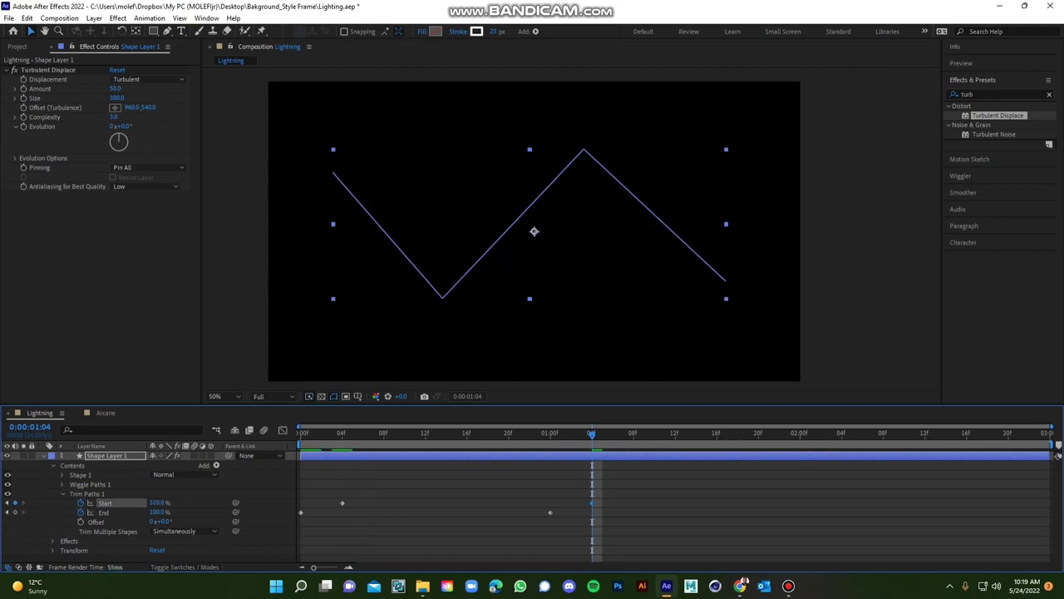
Shorten the work area to end at 0:00:01:08 and preview the bolt travelling along its path.
key("space")
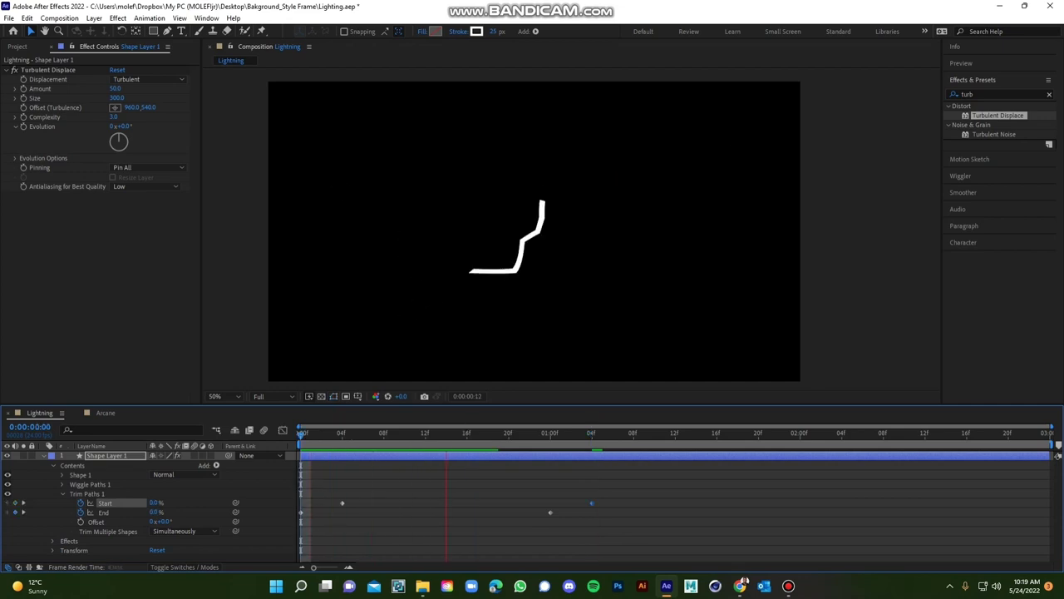
key("space")
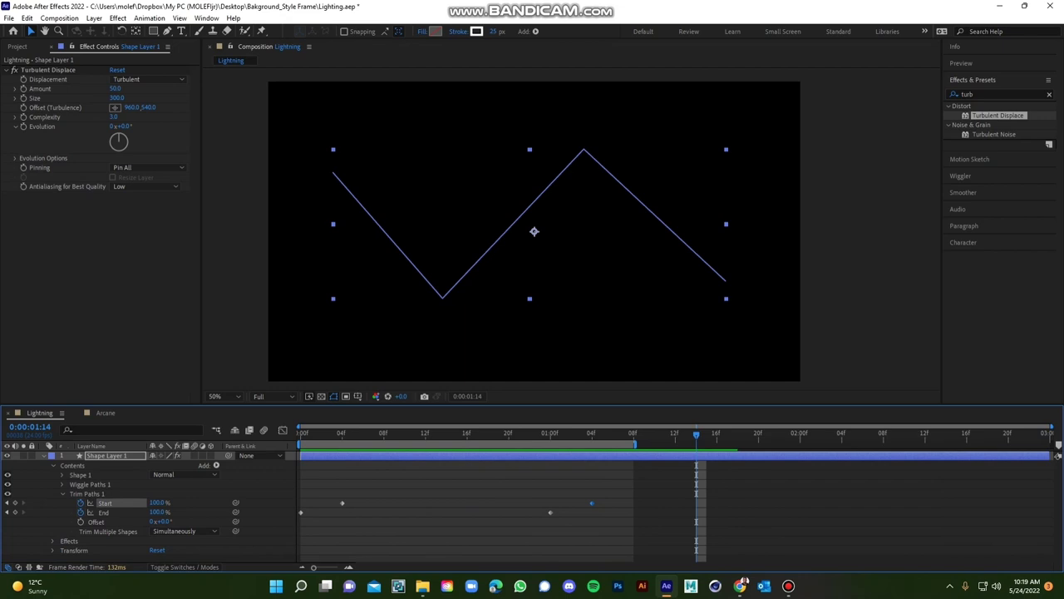
key("space")
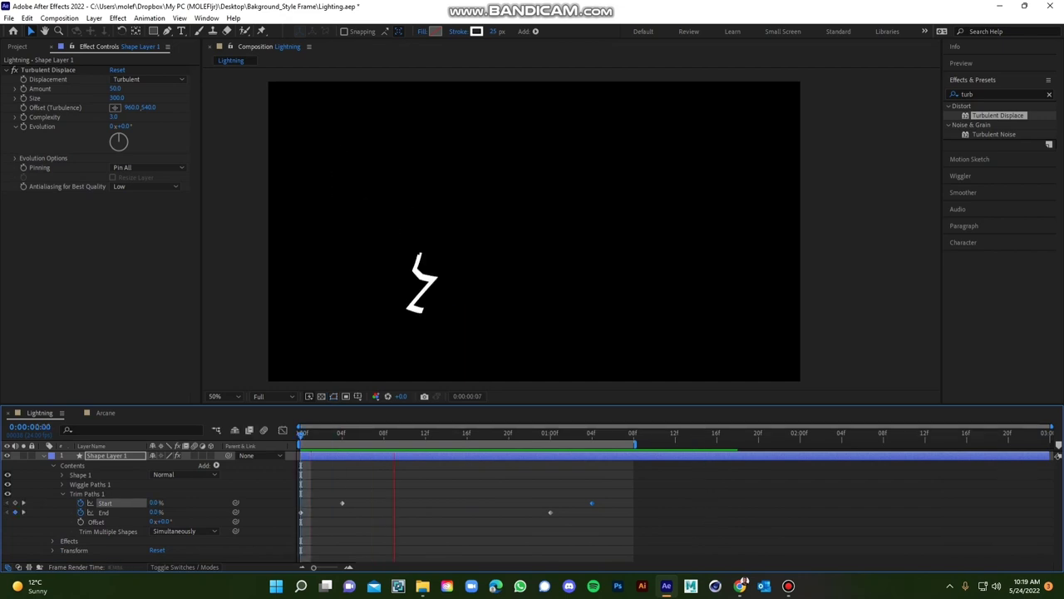
Apply Easy Ease to all the Start and End keyframes of Trim Paths.
left_click_drag(615, 551, 276, 463)
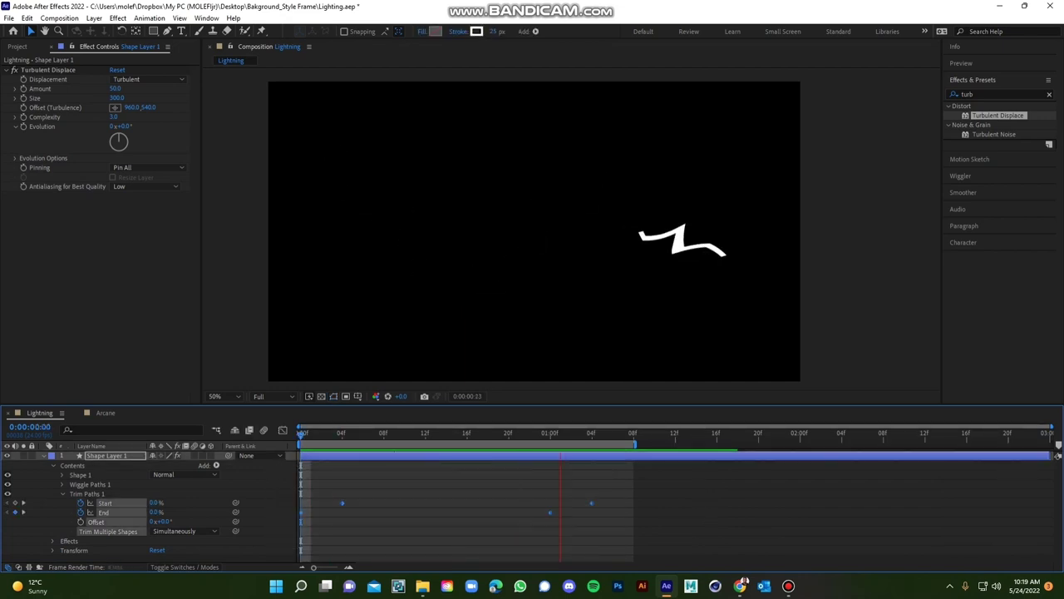
key("space")
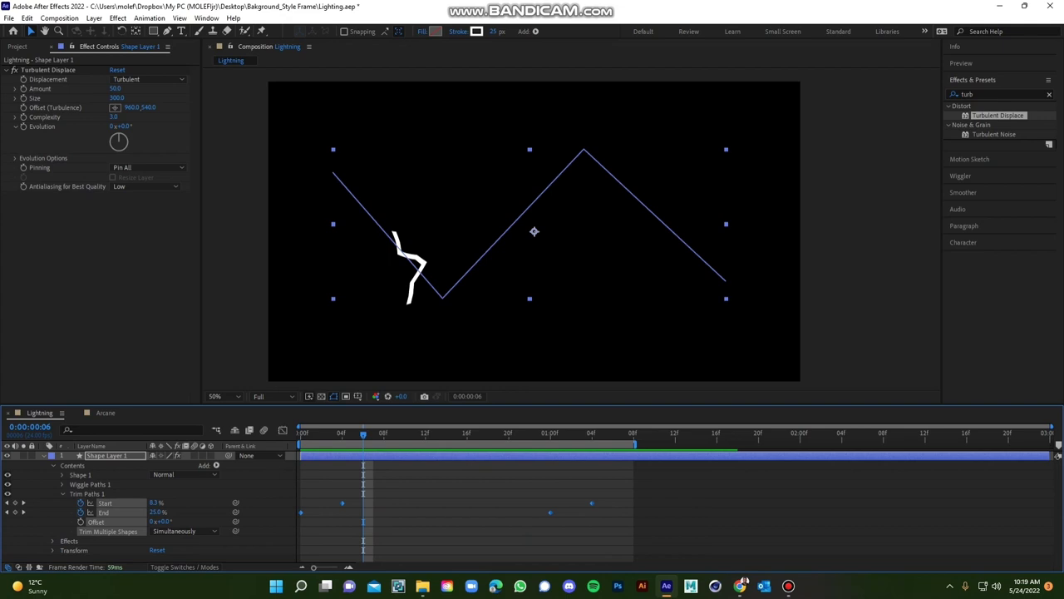
key("F9")
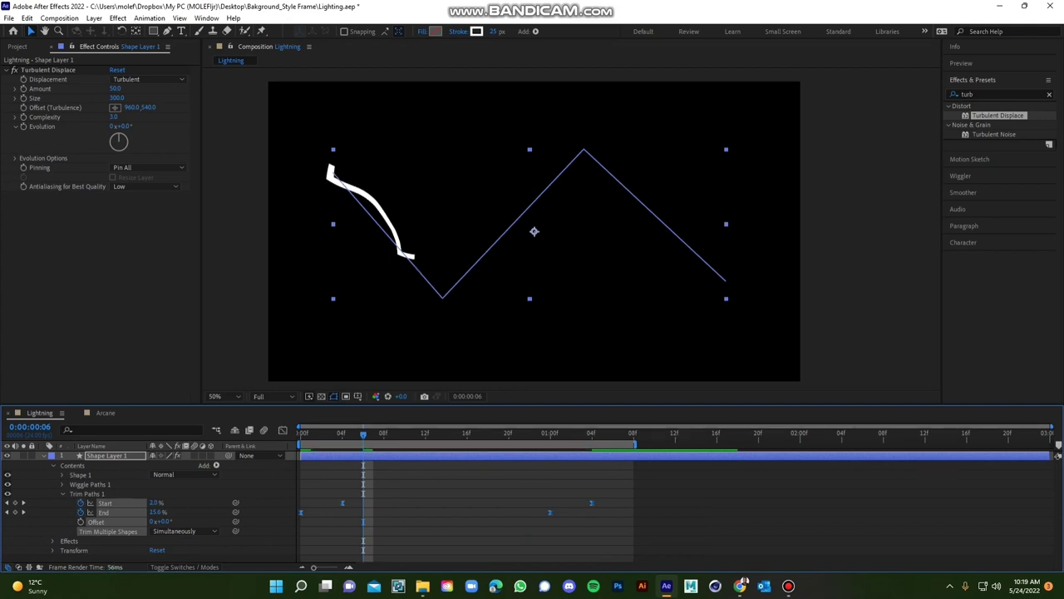
Lengthen the ease handles at both ends of the Start and End value curves for a steeper middle, and preview from the first frame.
key("shift+F3")
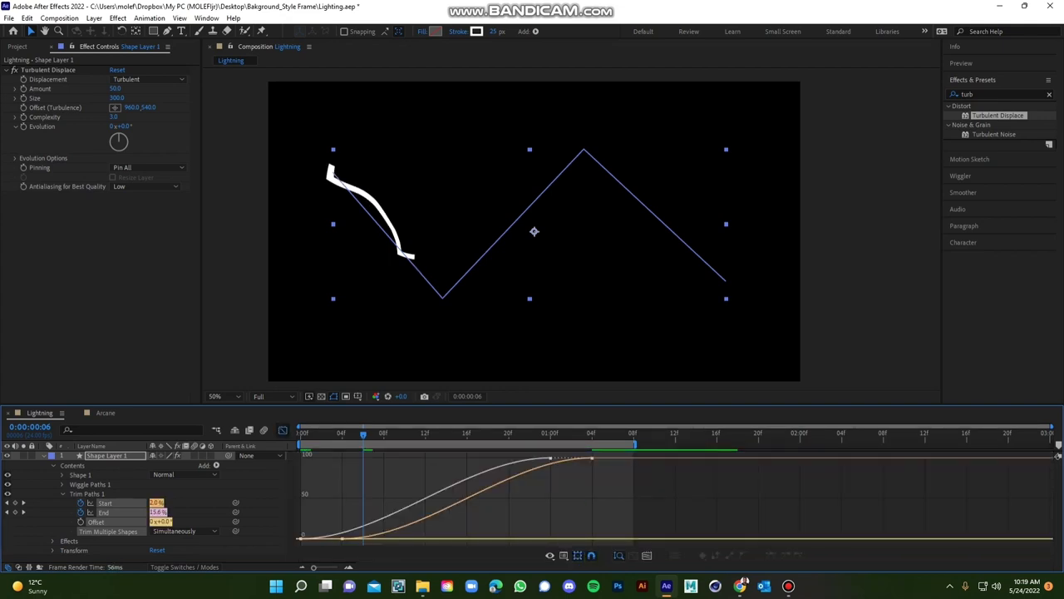
left_click_drag(610, 489, 530, 451)
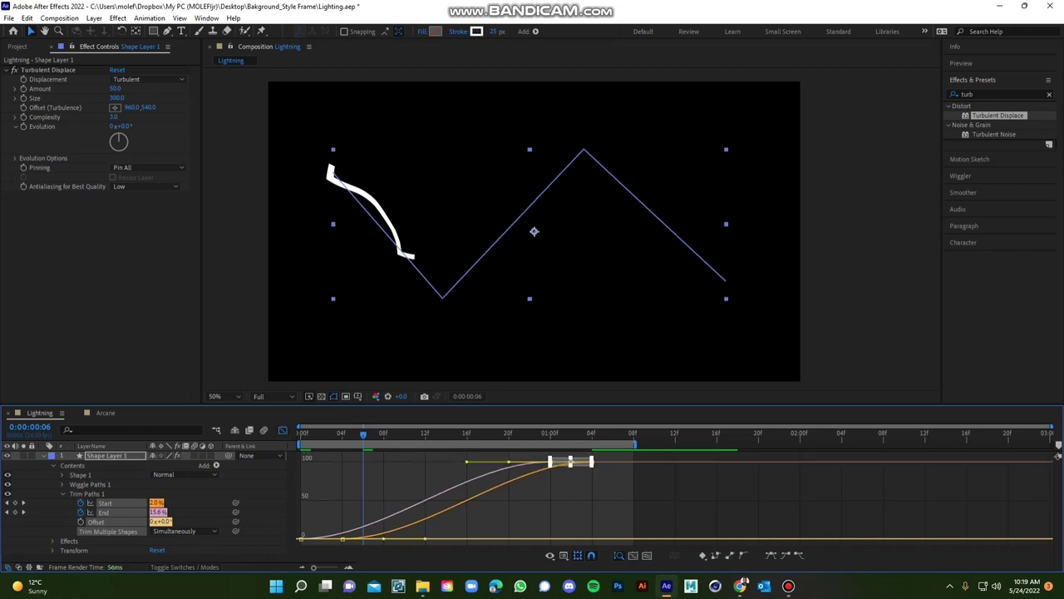
left_click_drag(466, 462, 366, 462)
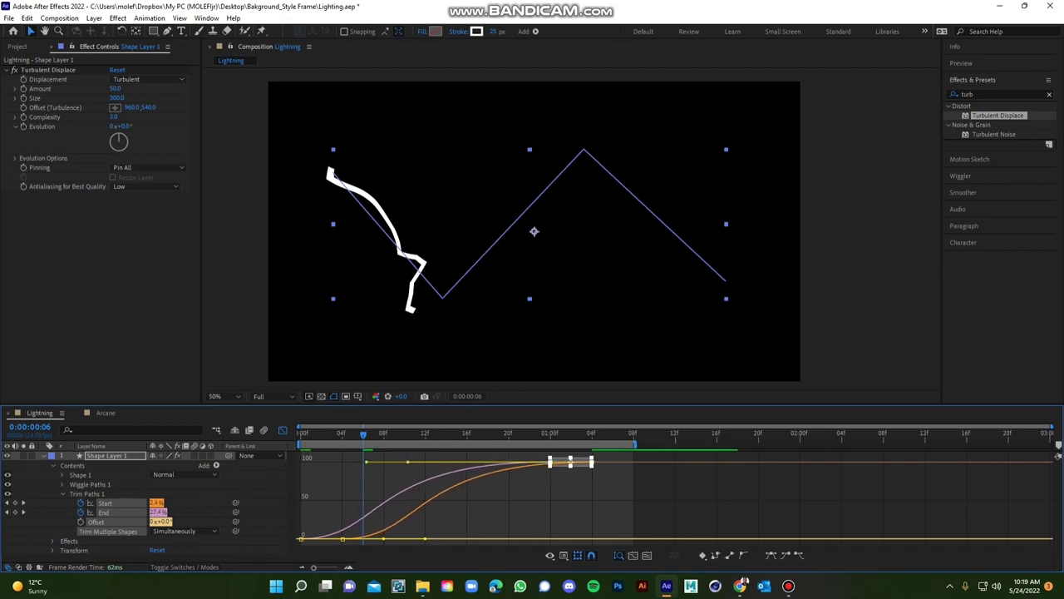
left_click_drag(352, 508, 297, 546)
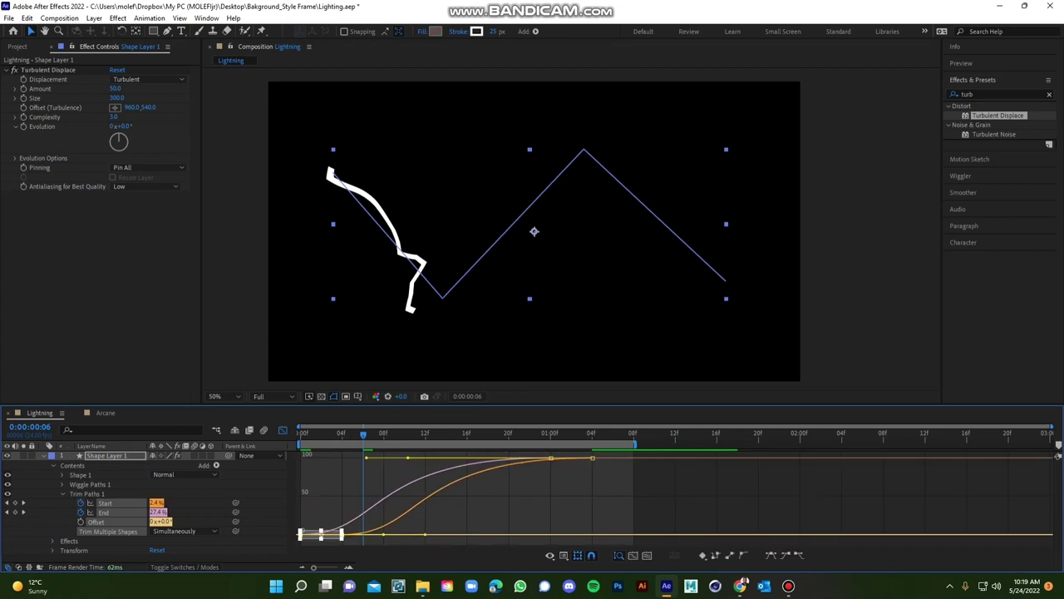
left_click_drag(425, 534, 528, 535)
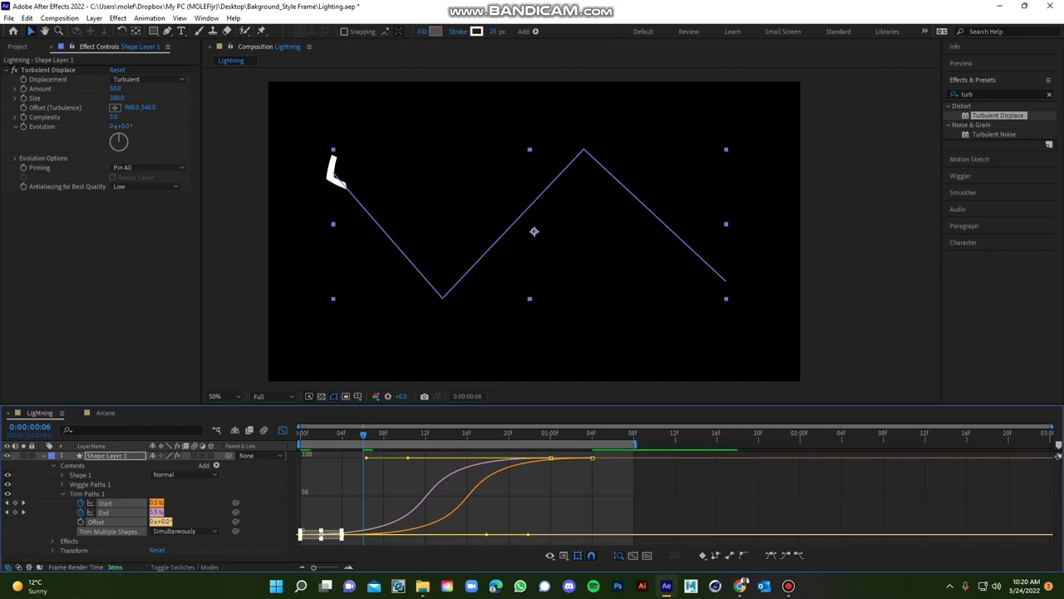
left_click(282, 430)
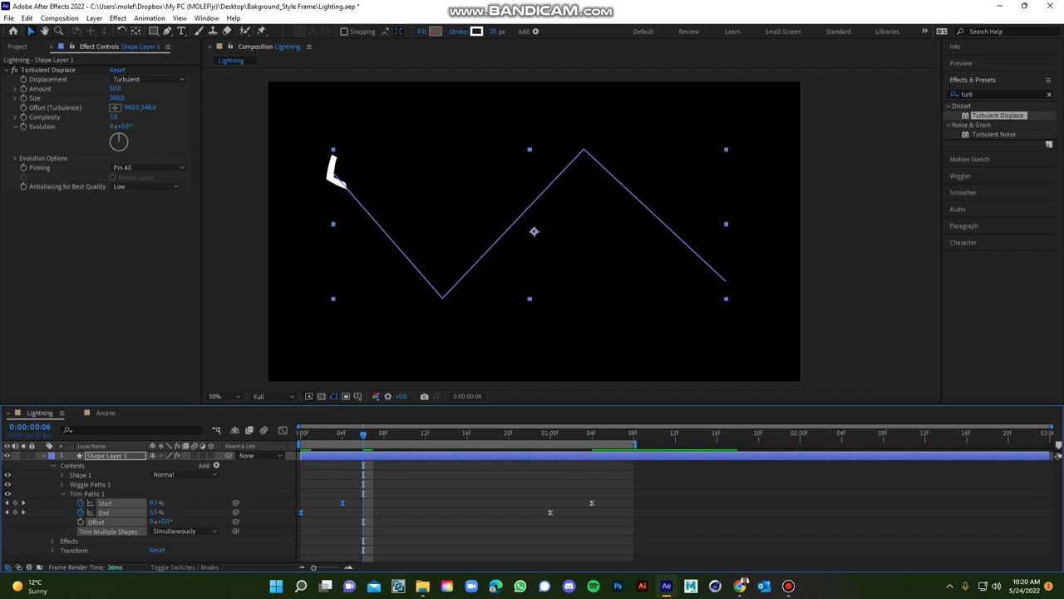
key("Home")
key("space")
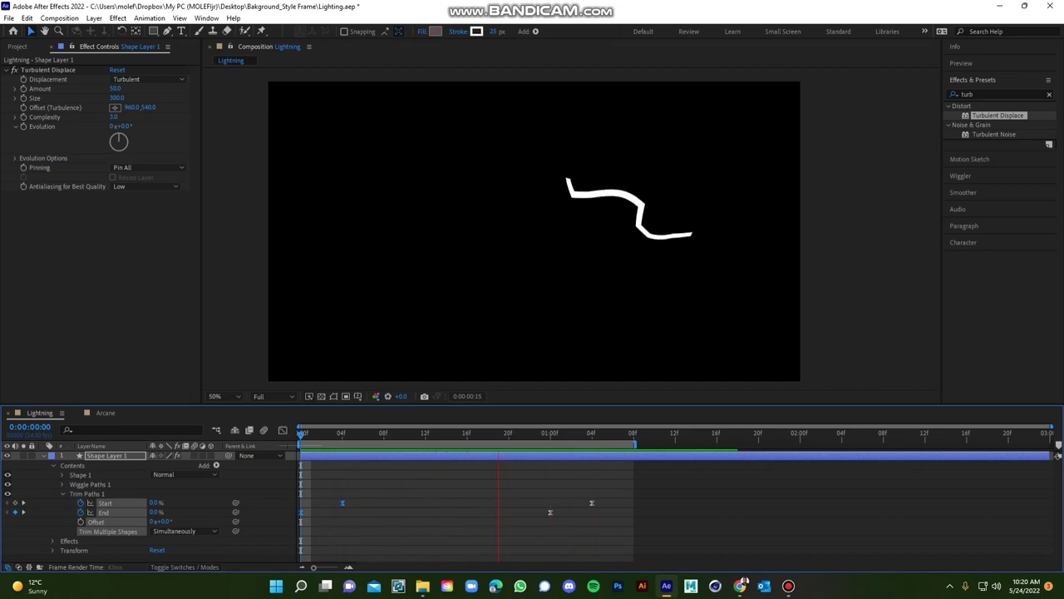
Move the first Trim Paths Start keyframe to 0:00:00:08 to lengthen the bolt, and preview from the first frame.
key("space")
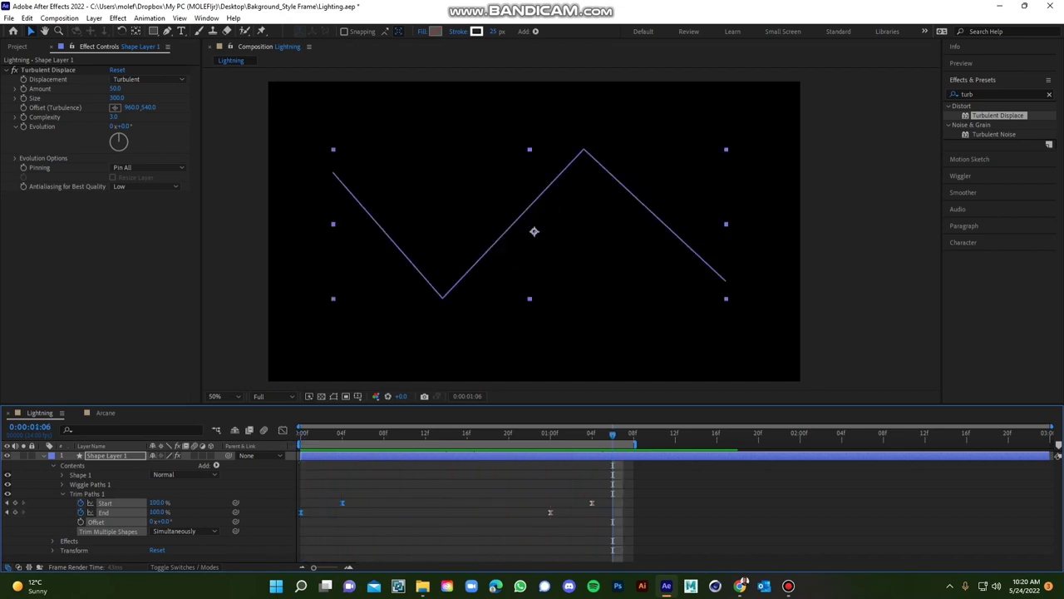
left_click_drag(352, 434, 384, 434)
left_click(359, 522)
left_click_drag(343, 503, 383, 503)
left_click_drag(354, 434, 300, 434)
key("space")
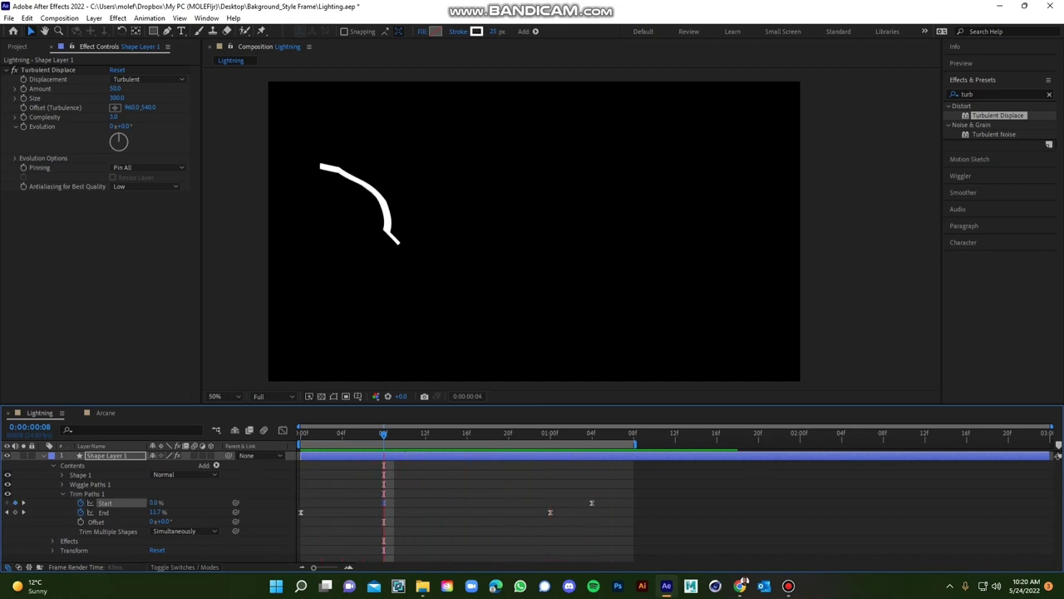
key("space")
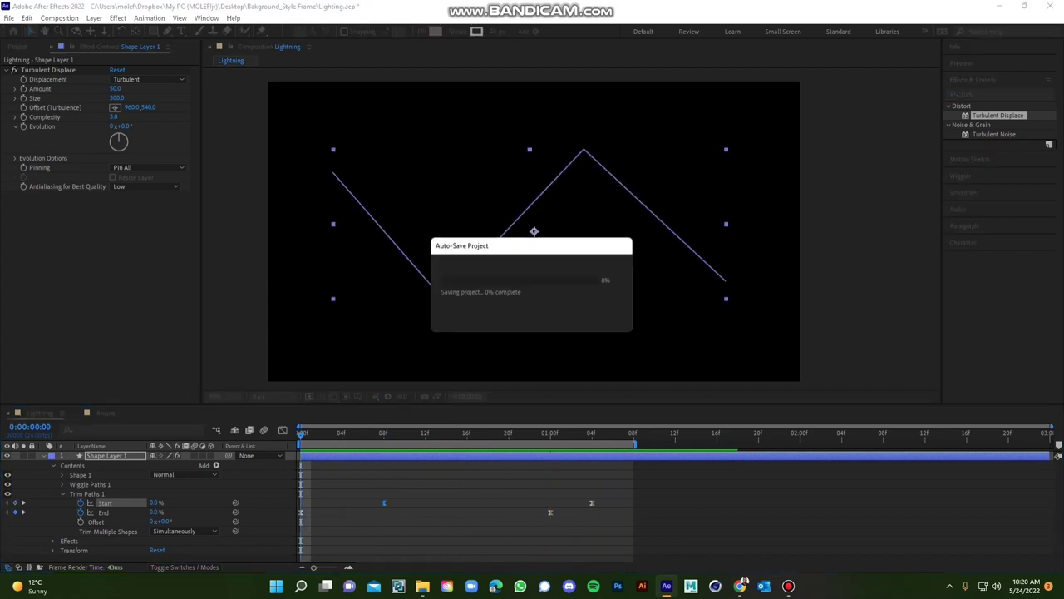
Collapse the shape layer's properties and compare the bolt's preview with the footage in the Arcane composition.
key("u")
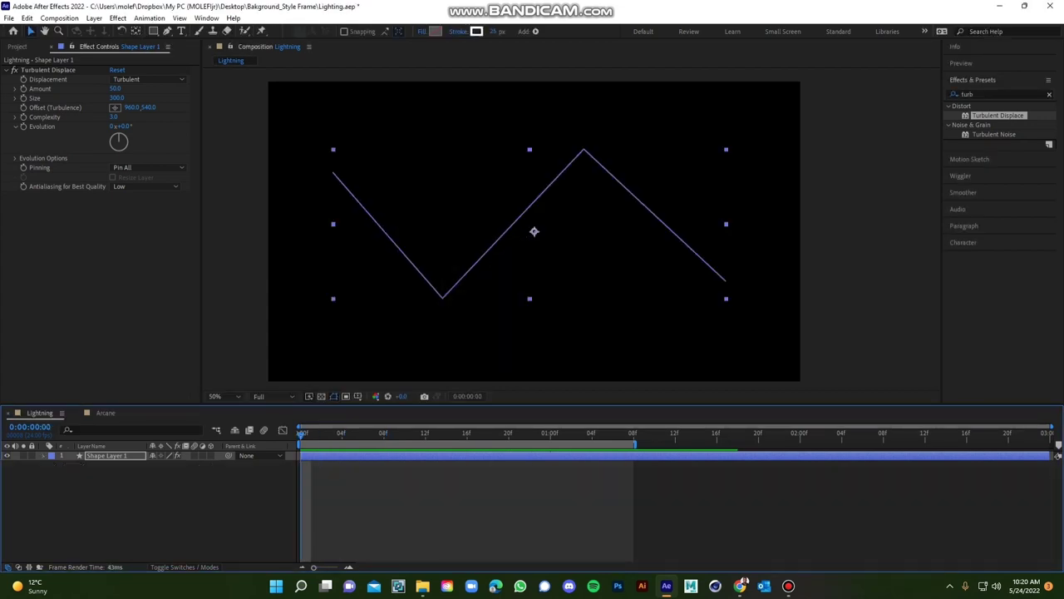
key("space")
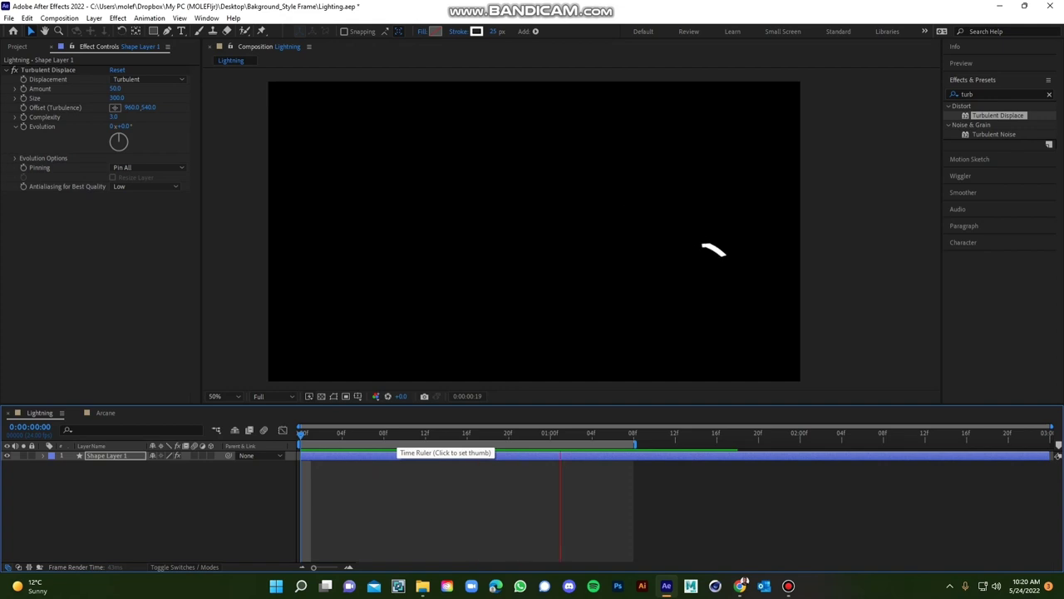
left_click(106, 414)
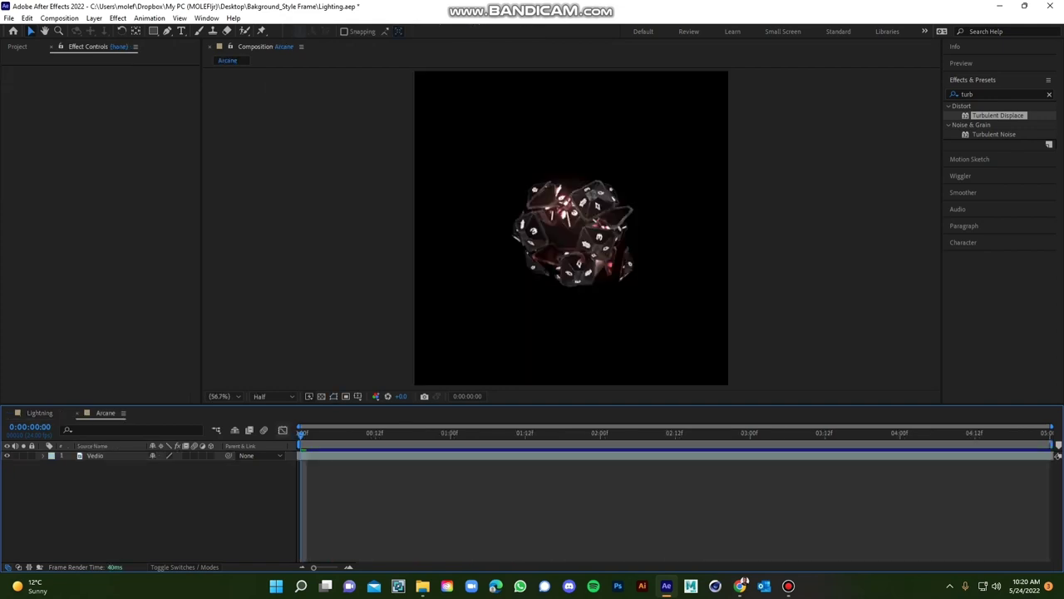
key("space")
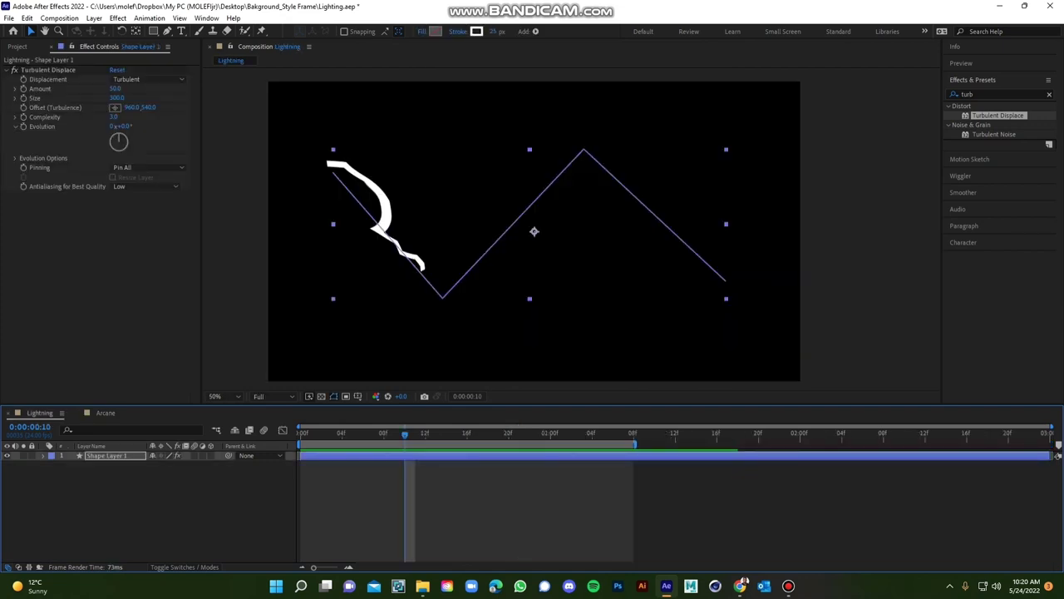
Duplicate the lightning shape layer and rename the copy White Lightning.
left_click(107, 455)
key("ctrl+d")
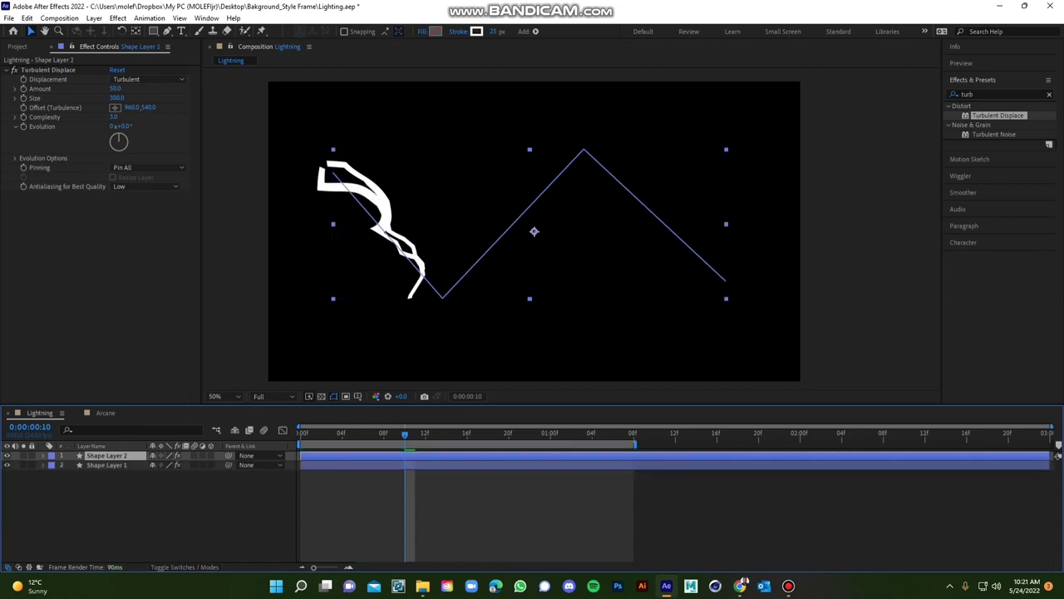
key("Return")
type("W")
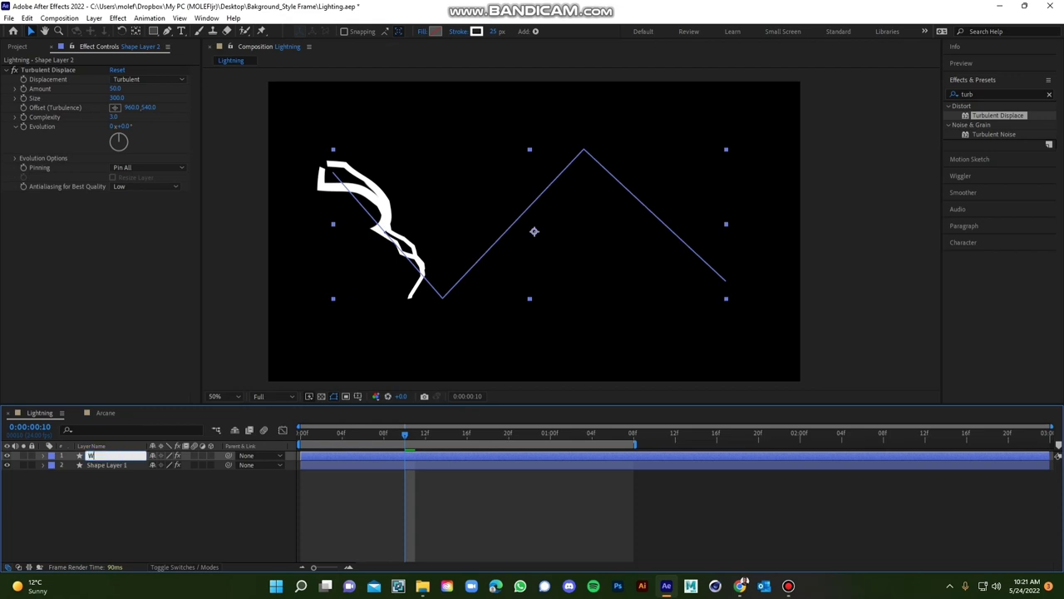
type("hite Lightning")
Rename the original shape layer below White Lightning as Color Lightning.
left_click(107, 465)
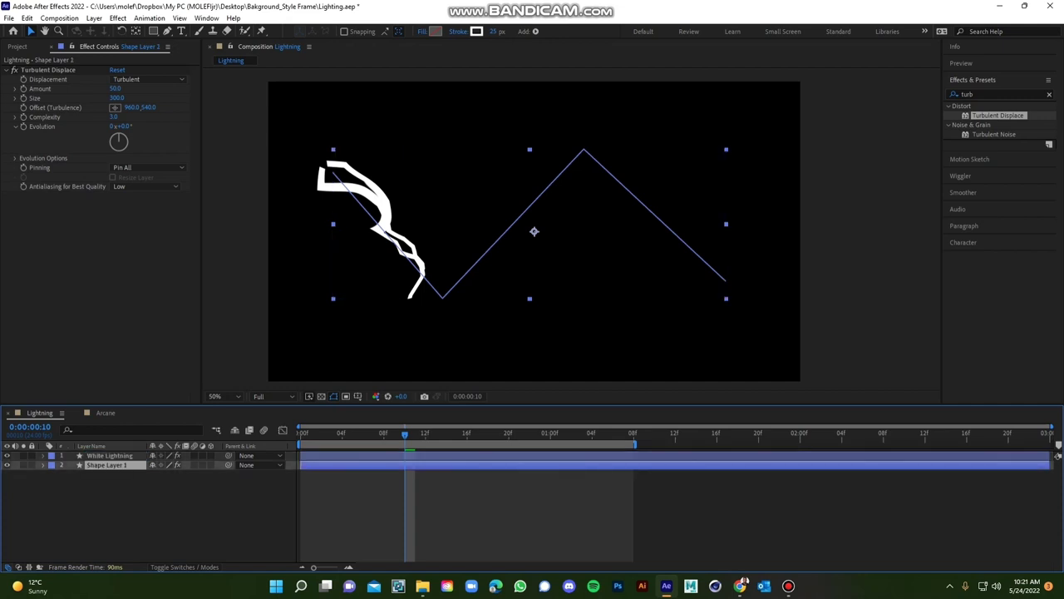
key("Return")
type("Co")
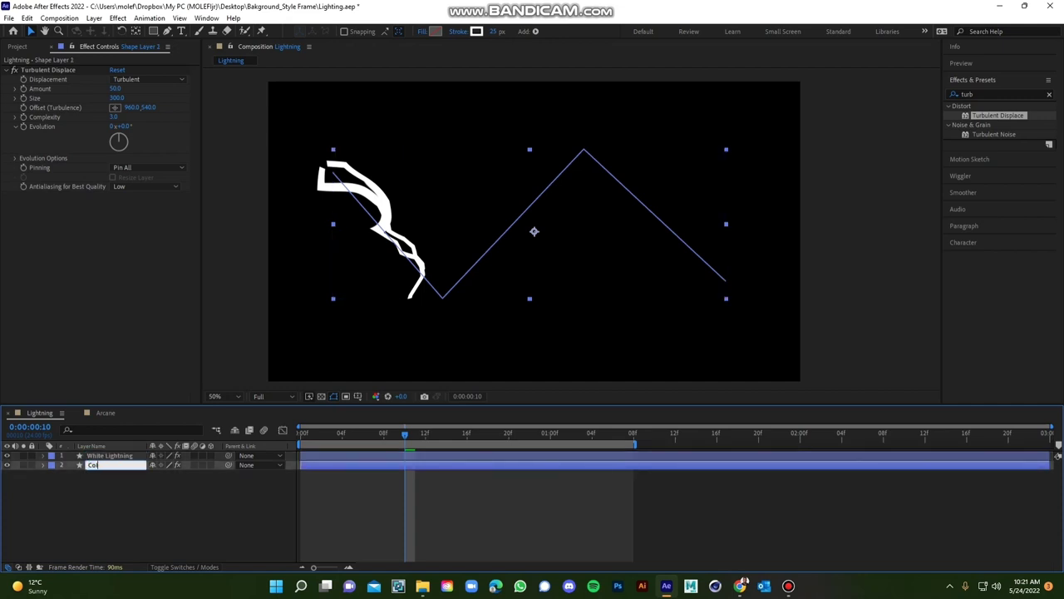
type("lor Lightning")
key("Return")
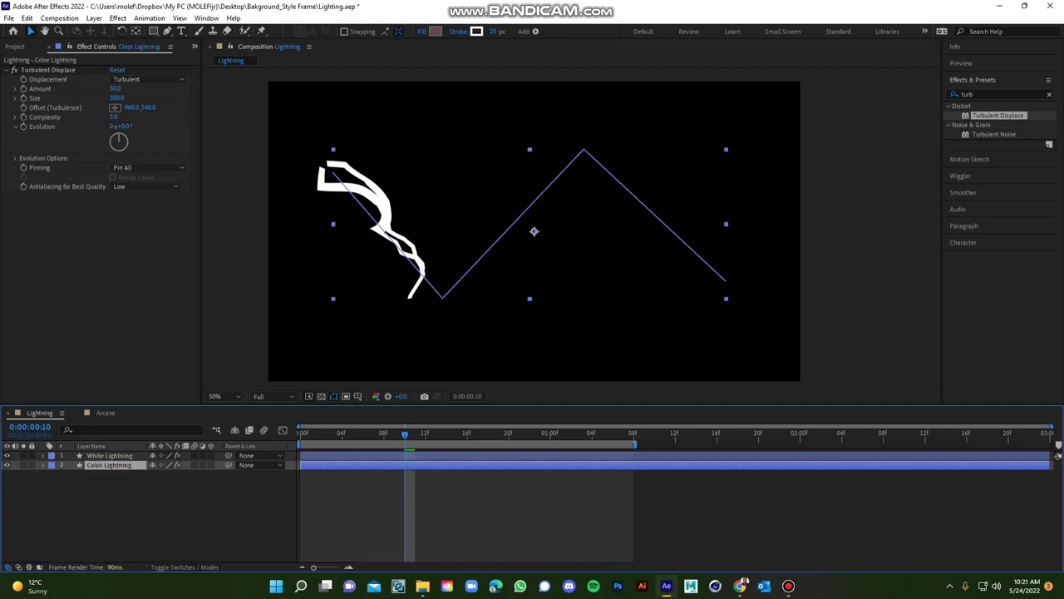
Set the Color Lightning stroke width to 100 px, preview it and stop on frame 0:00:00:16.
left_click(495, 32)
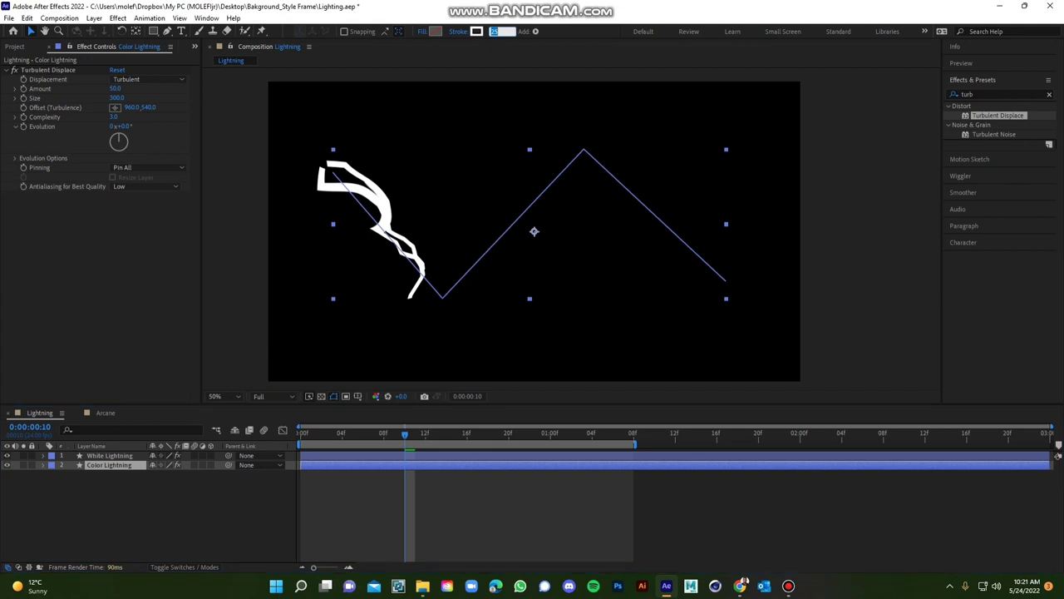
type("100")
key("Return")
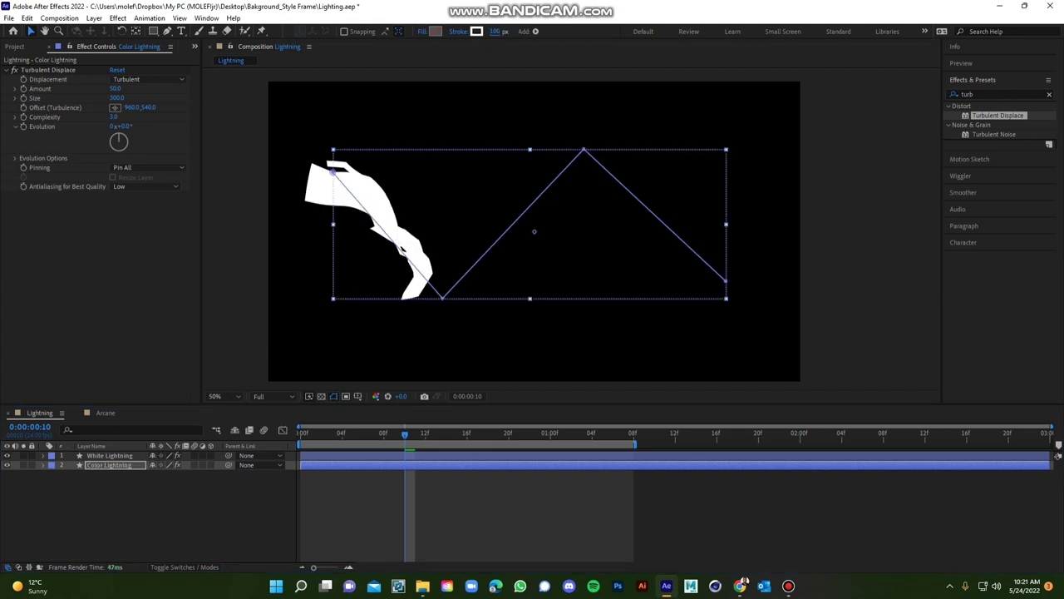
key("space")
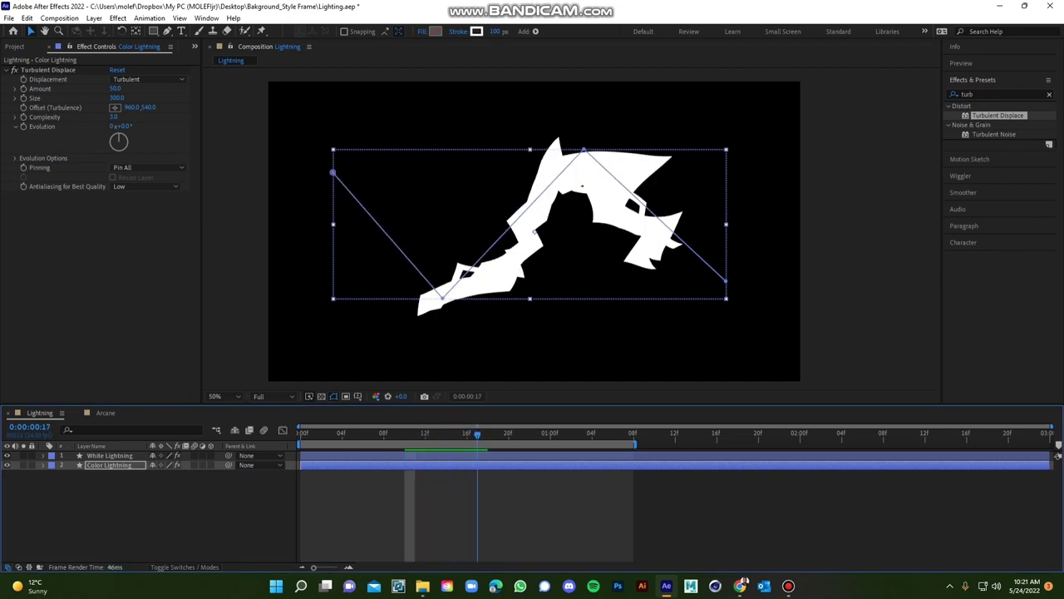
key("Page_Up")
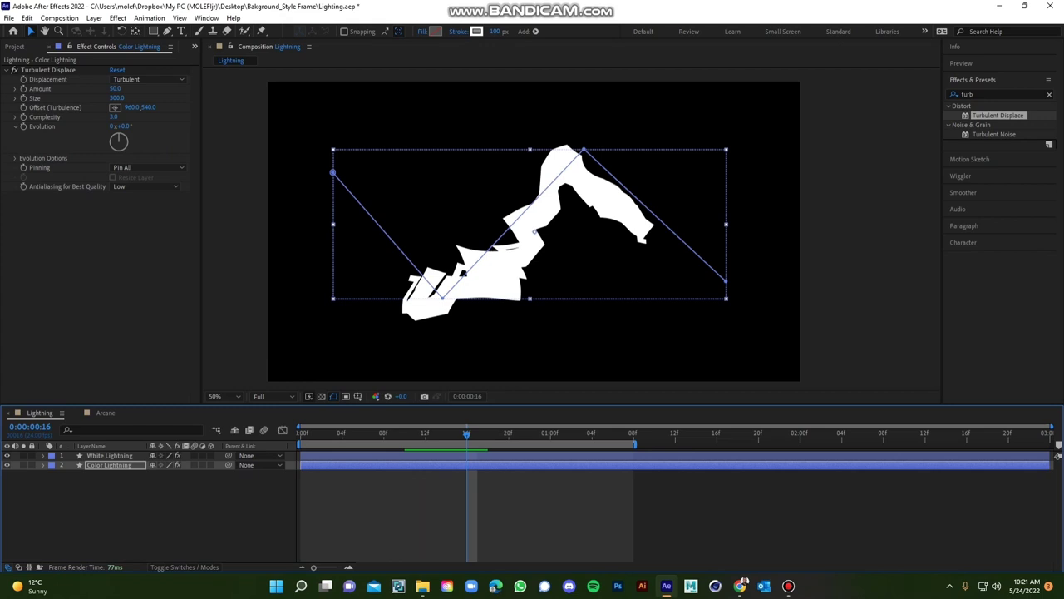
Change the Color Lightning stroke color to a light purple and deselect the layer.
left_click(476, 30)
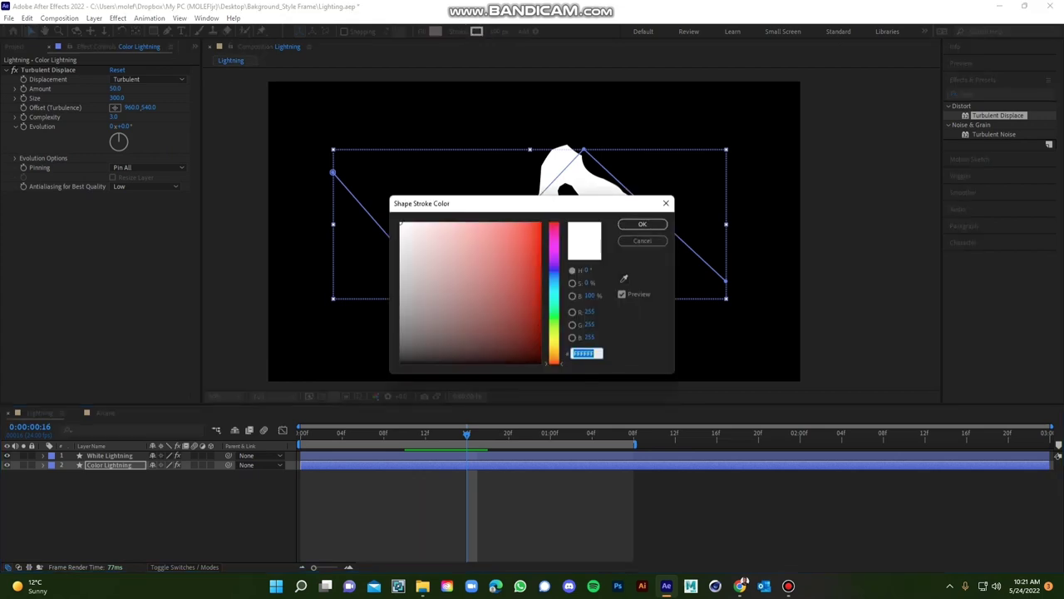
left_click(554, 250)
left_click_drag(478, 242, 511, 253)
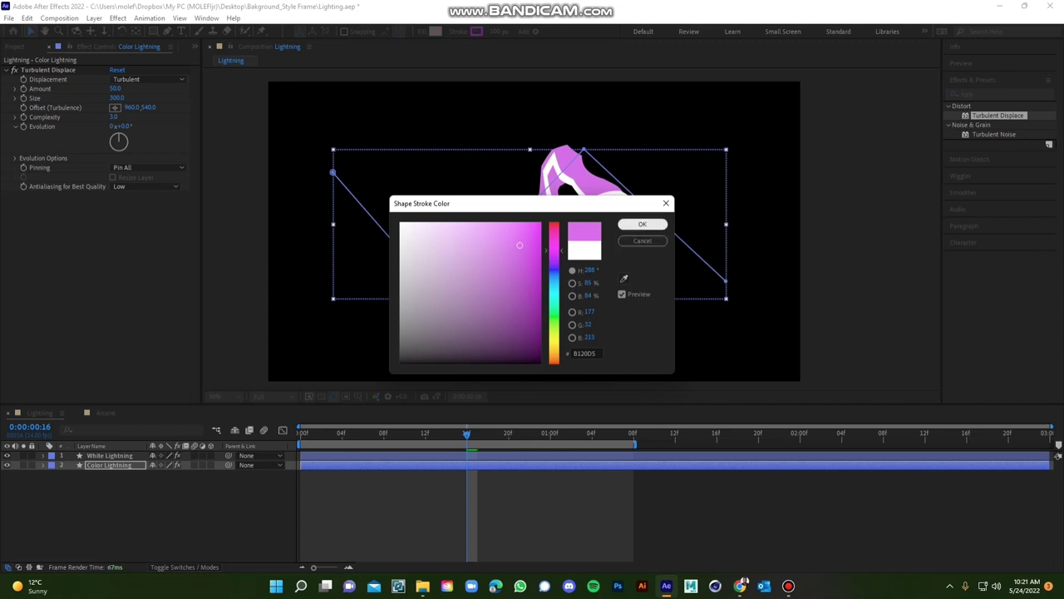
left_click(641, 224)
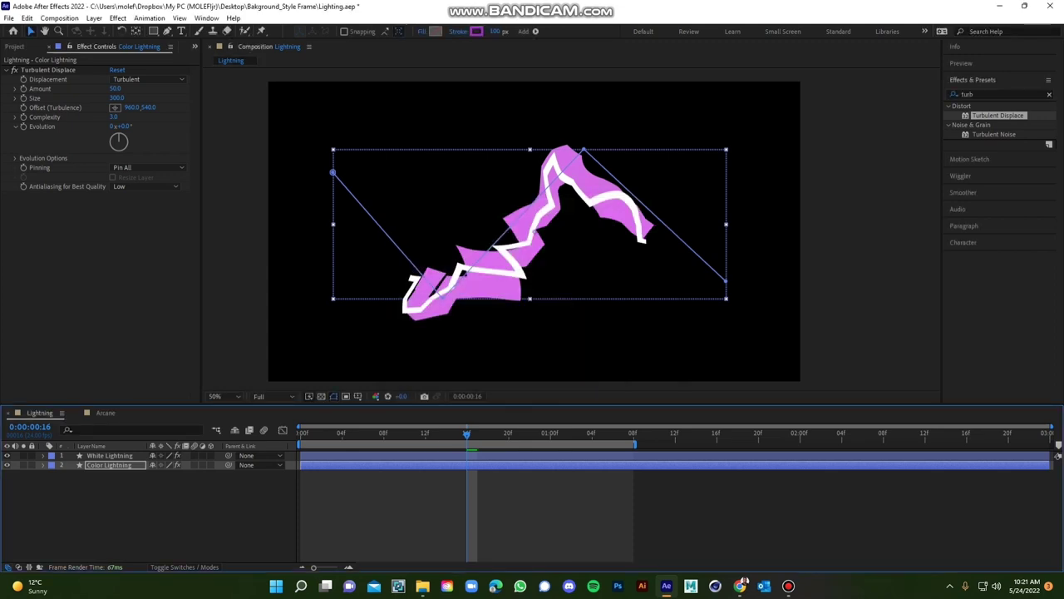
left_click(117, 508)
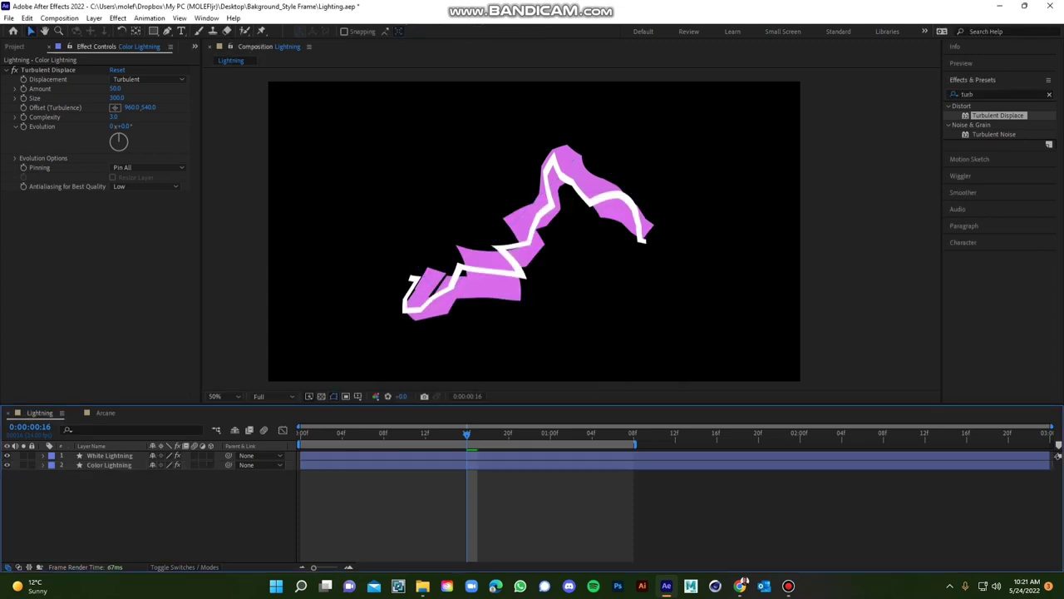
Apply the Gaussian Blur effect to the Color Lightning layer and set its Blurriness to 100.
left_click(109, 465)
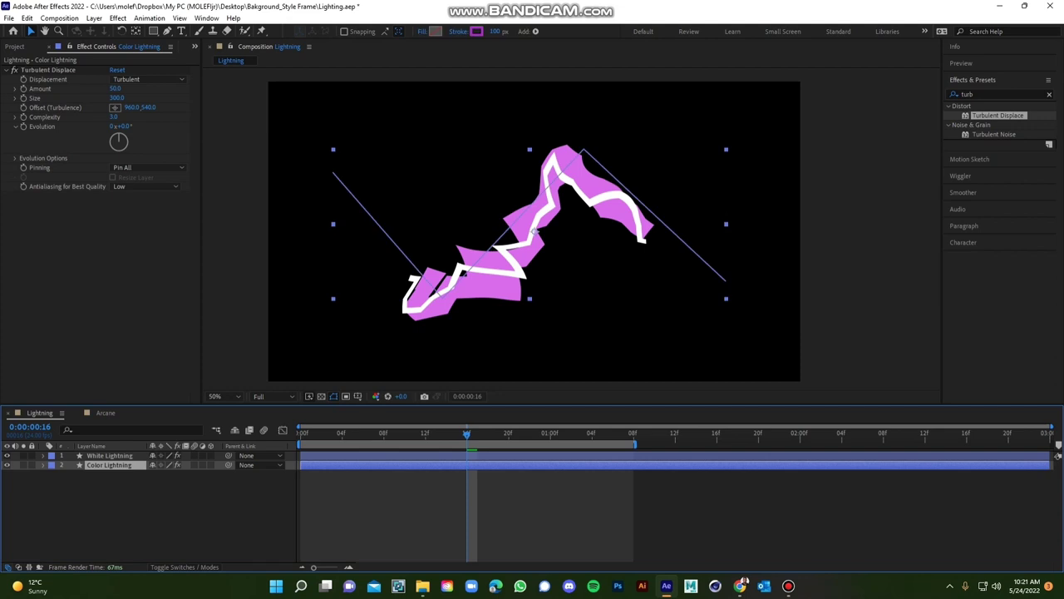
left_click(982, 94)
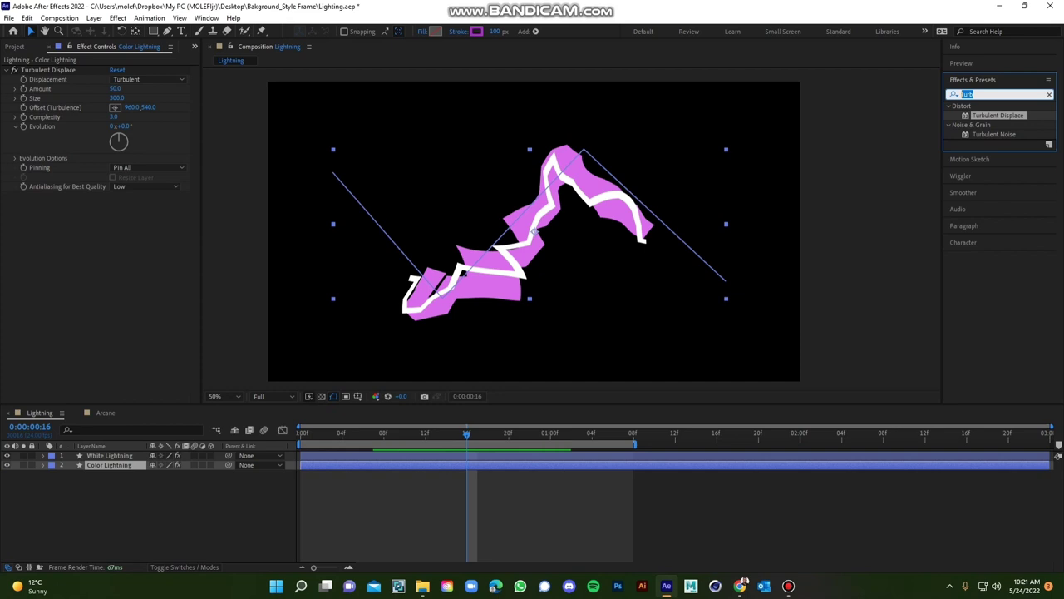
type("gau")
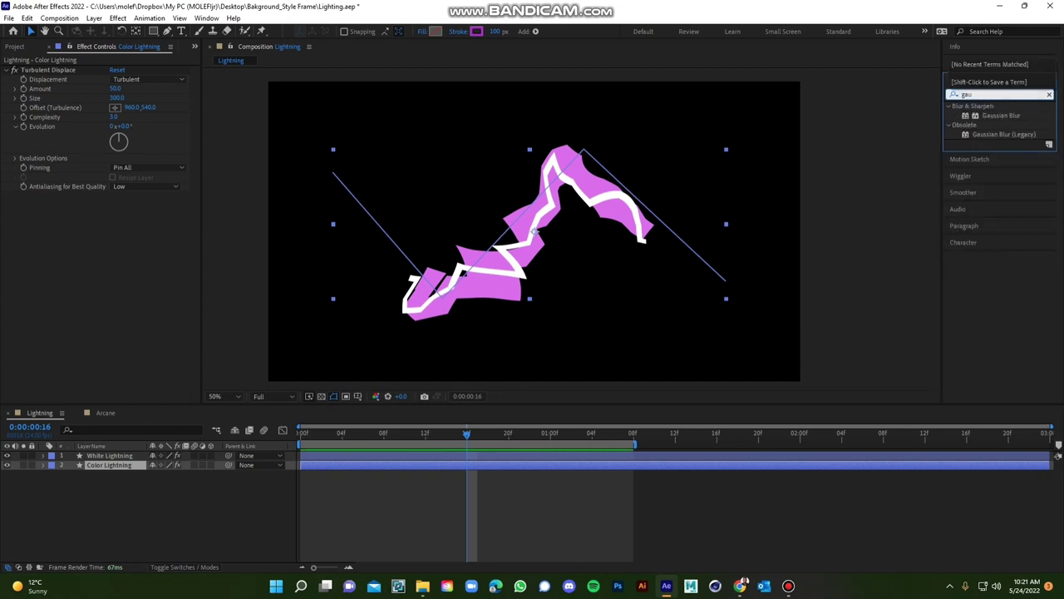
left_click_drag(1001, 115, 493, 466)
left_click(115, 205)
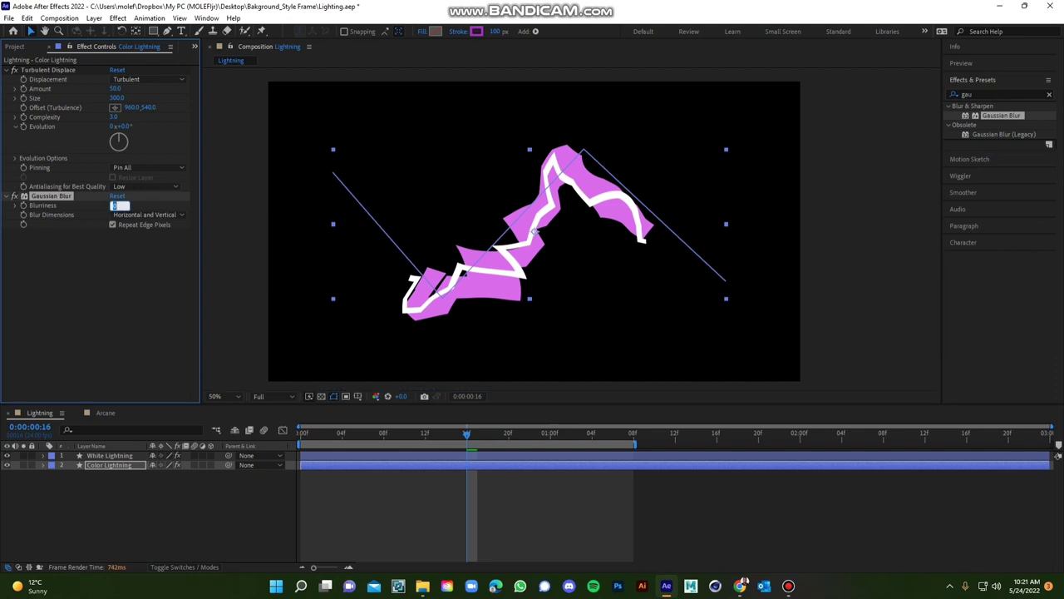
type("100")
key("Return")
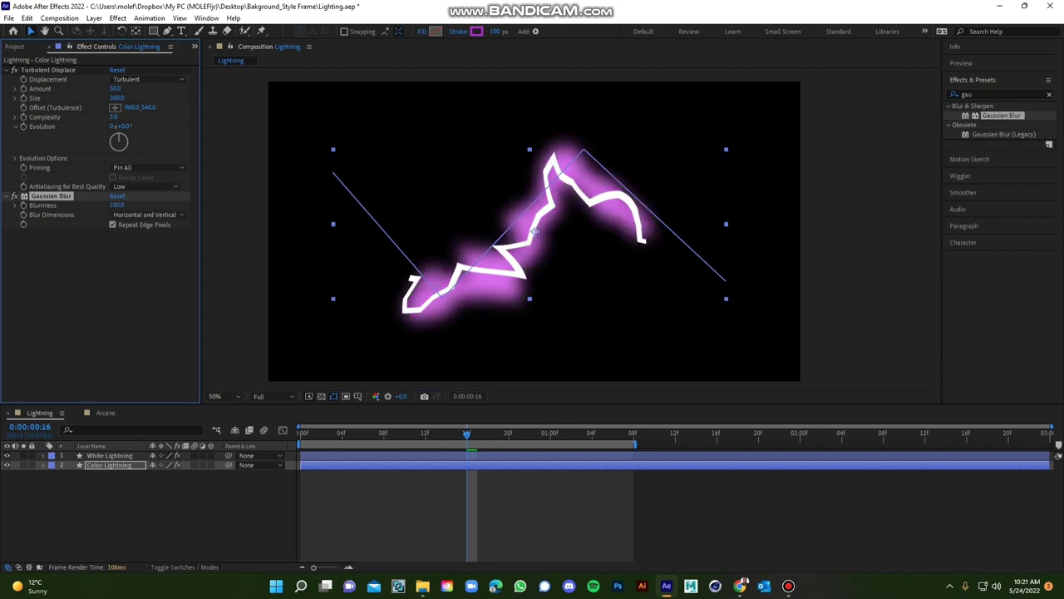
Set the Color Lightning layer's Opacity to 50% and deselect it.
key("t")
left_click(157, 475)
type("50")
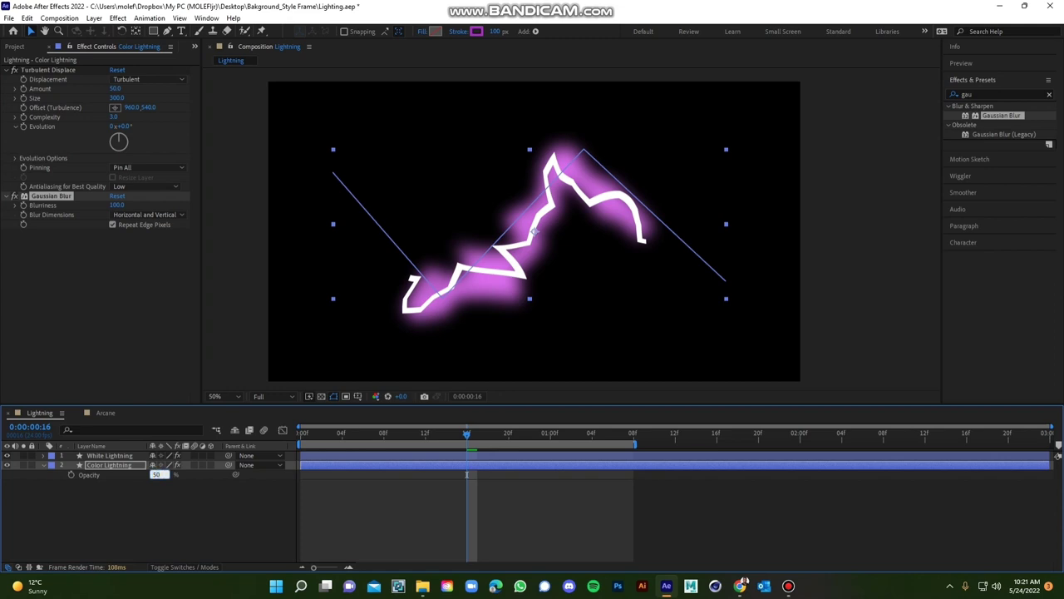
key("Return")
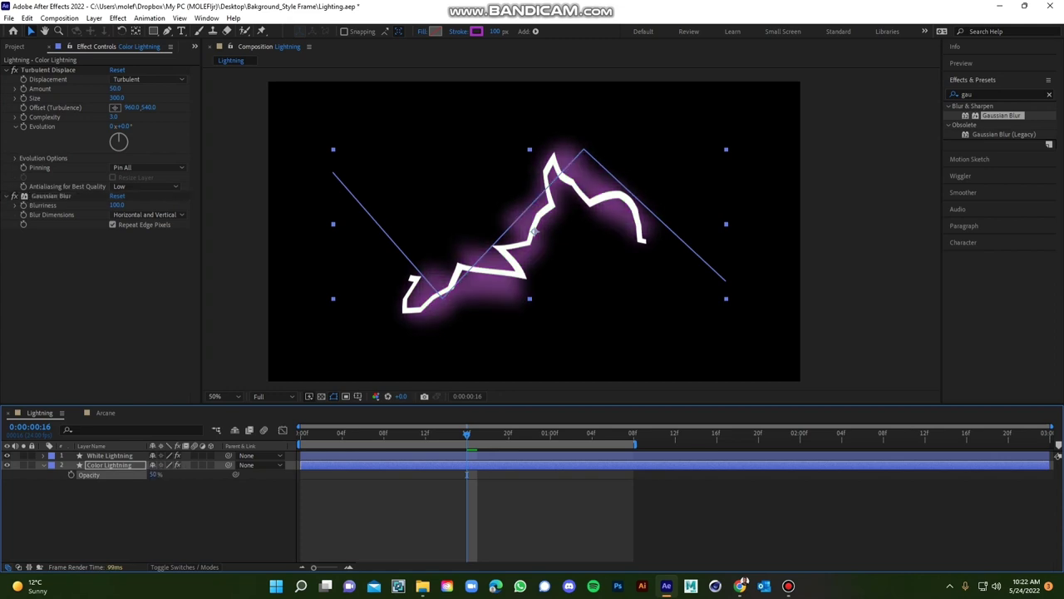
left_click(467, 474)
Lower the preview resolution to Half, play the glowing bolt and stop on frame 0:00:00:15.
key("space")
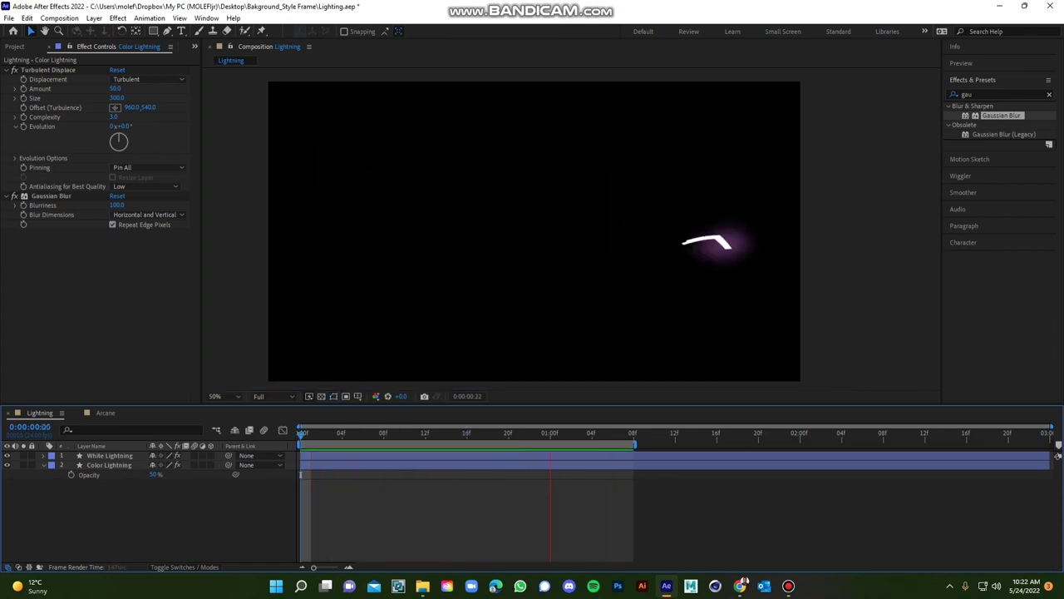
left_click(275, 397)
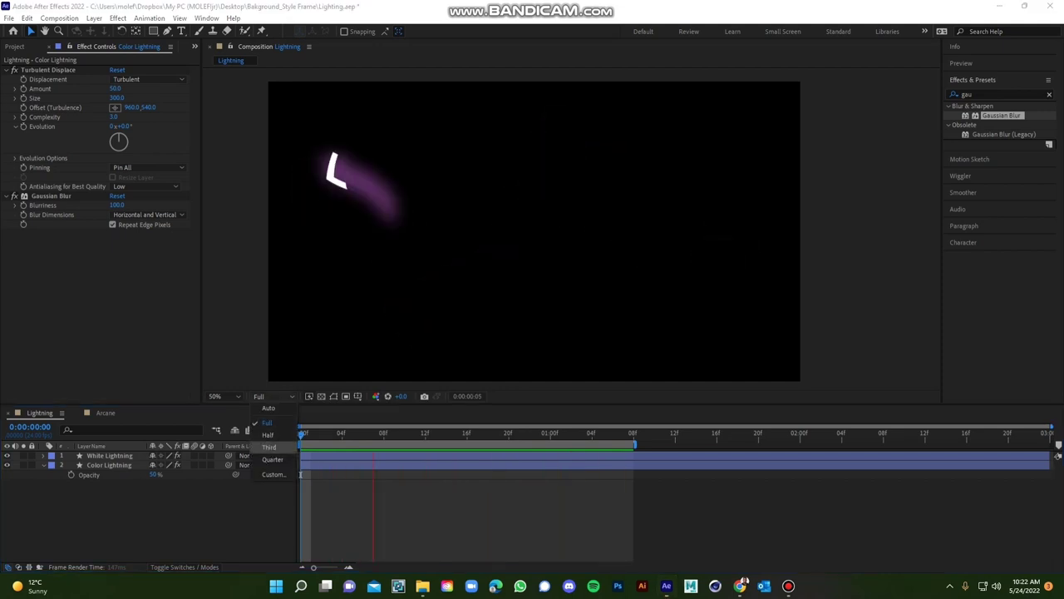
left_click(268, 435)
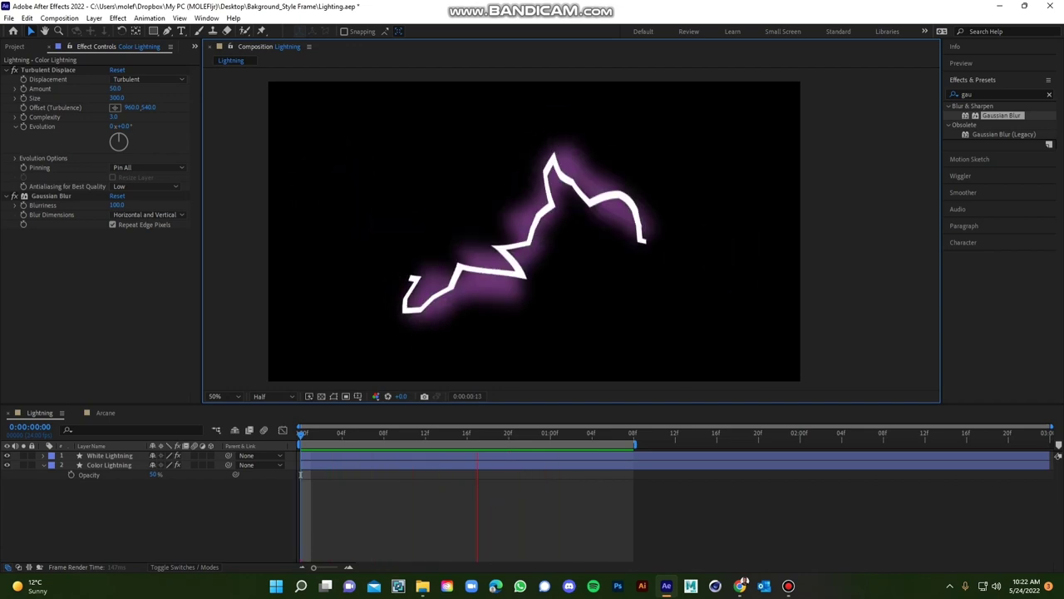
key("space")
left_click(405, 434)
key("space")
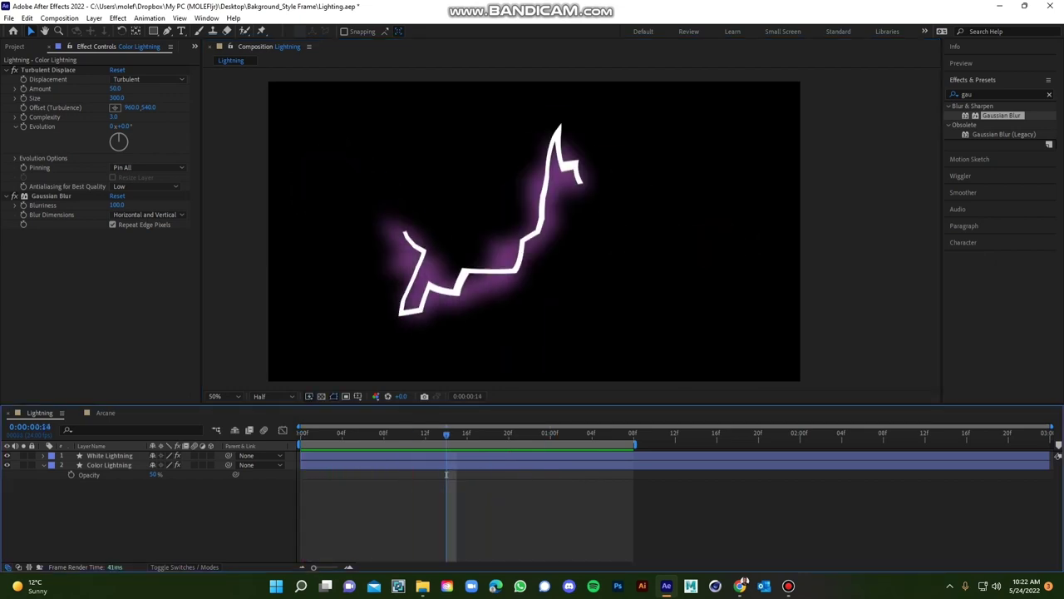
left_click_drag(446, 474, 456, 474)
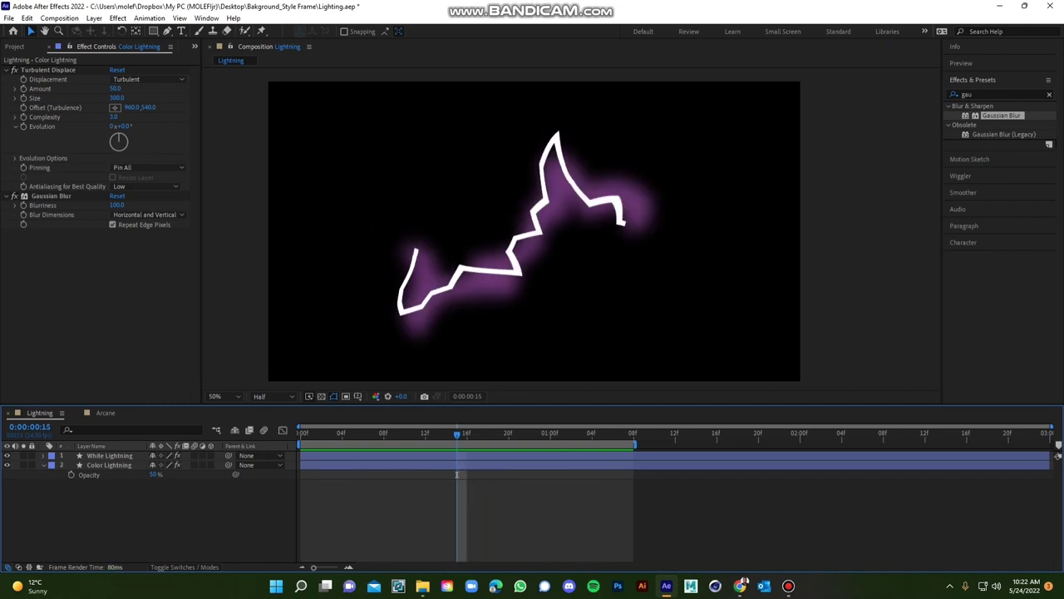
Reorder the Color Lightning effects so that Gaussian Blur sits above Turbulent Displace.
left_click(456, 474)
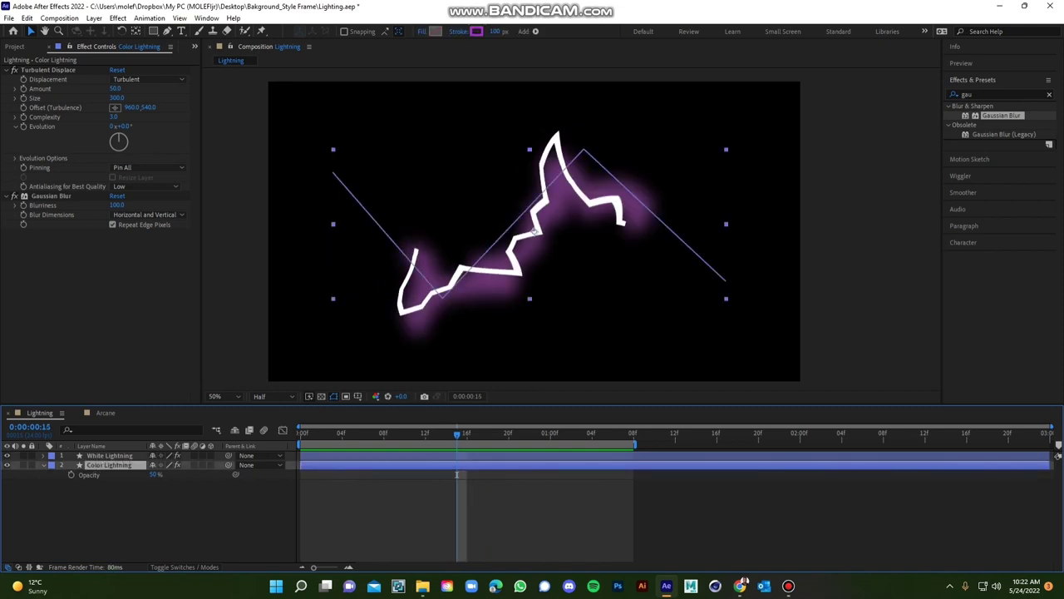
left_click(52, 196)
left_click_drag(51, 196, 43, 69)
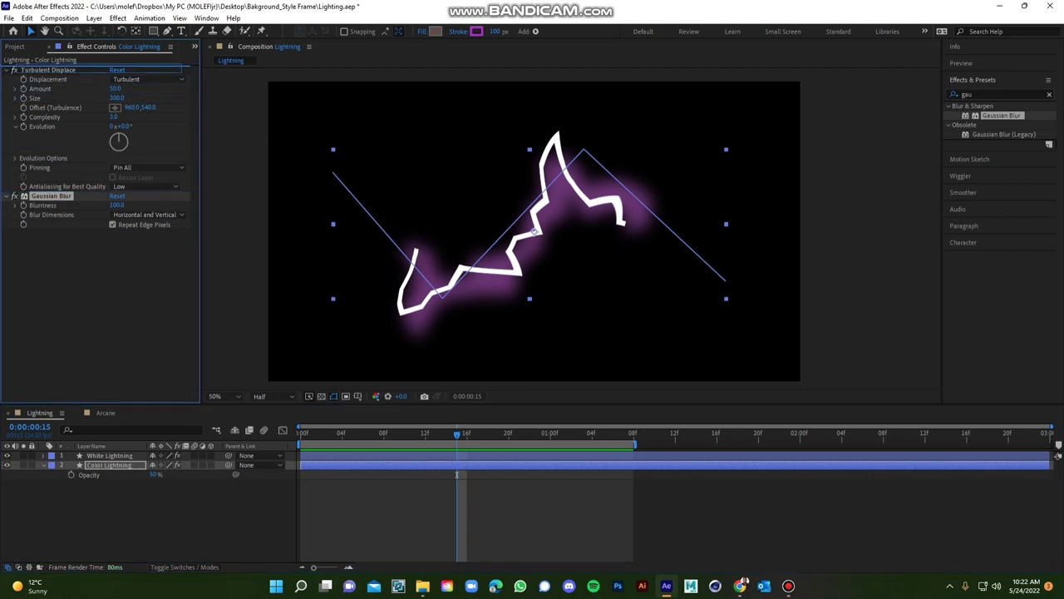
key("ctrl+alt+Up")
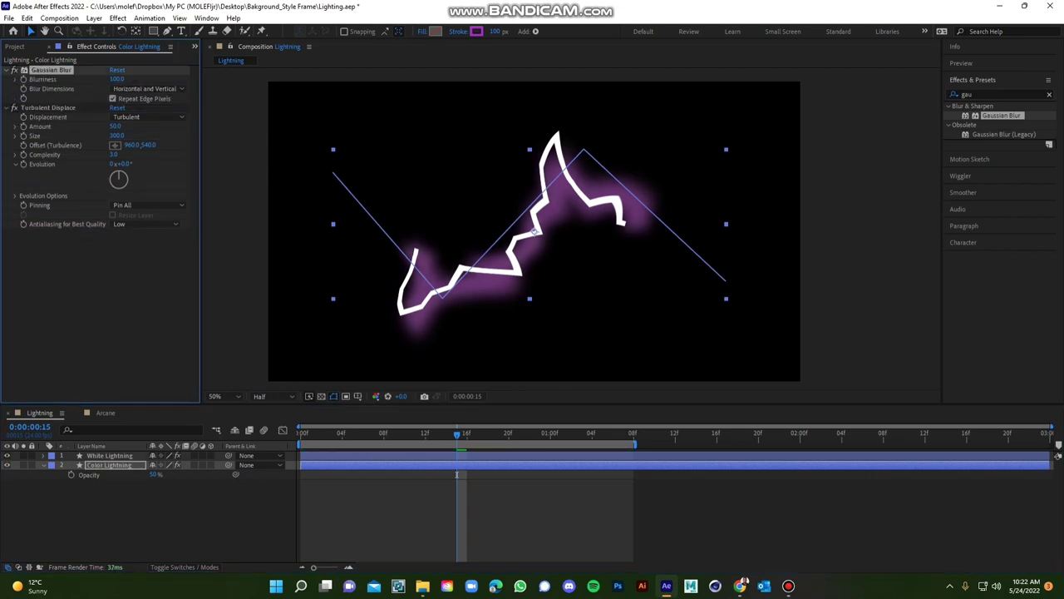
Preview the lightning and move Gaussian Blur back below Turbulent Displace on the Color Lightning layer.
key("space")
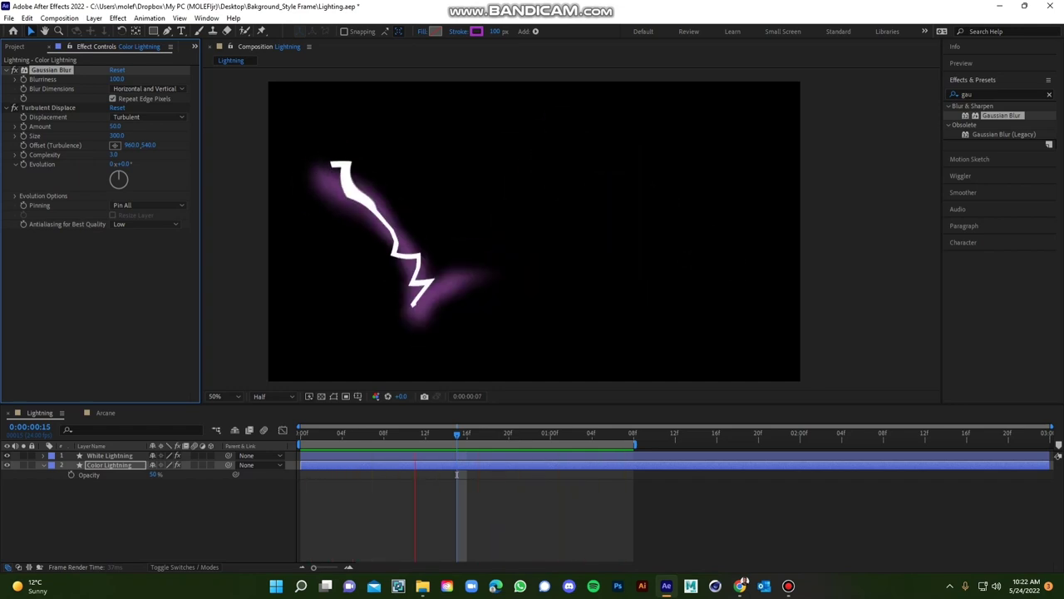
left_click_drag(51, 70, 36, 254)
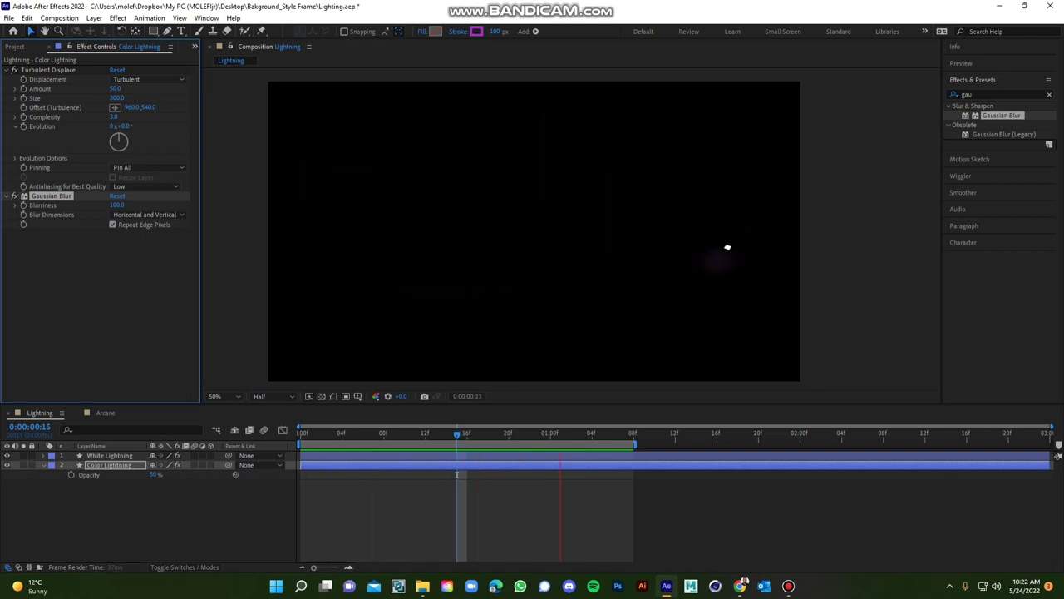
Go to frame 0:00:00:14, select the White Lightning layer and raise the preview resolution to Full.
mouse_move(457, 474)
left_mouse_down()
mouse_move(492, 474)
mouse_move(445, 474)
left_mouse_up()
key("period")
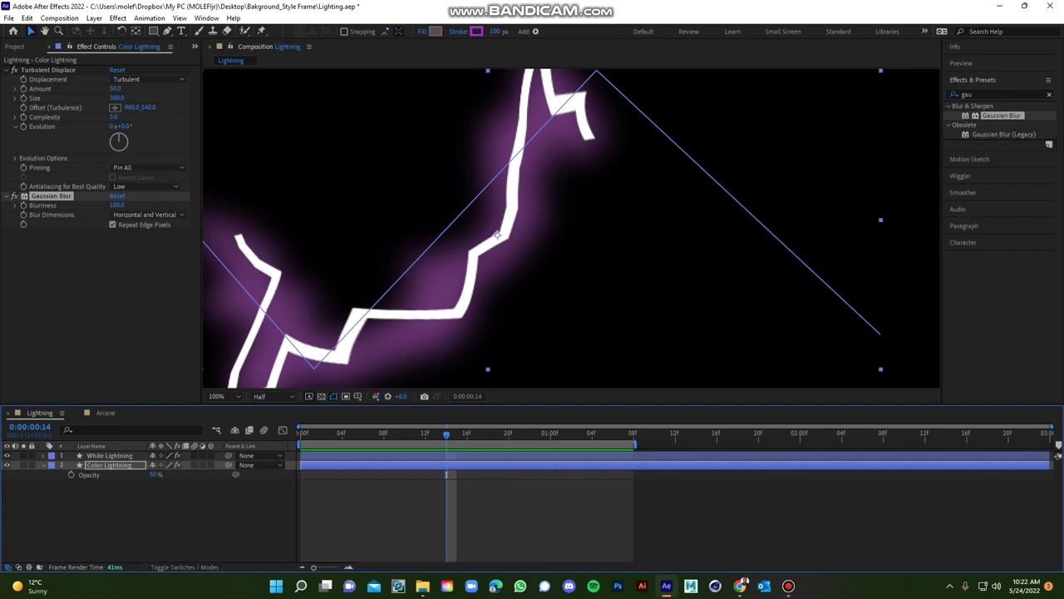
key("ctrl+Up")
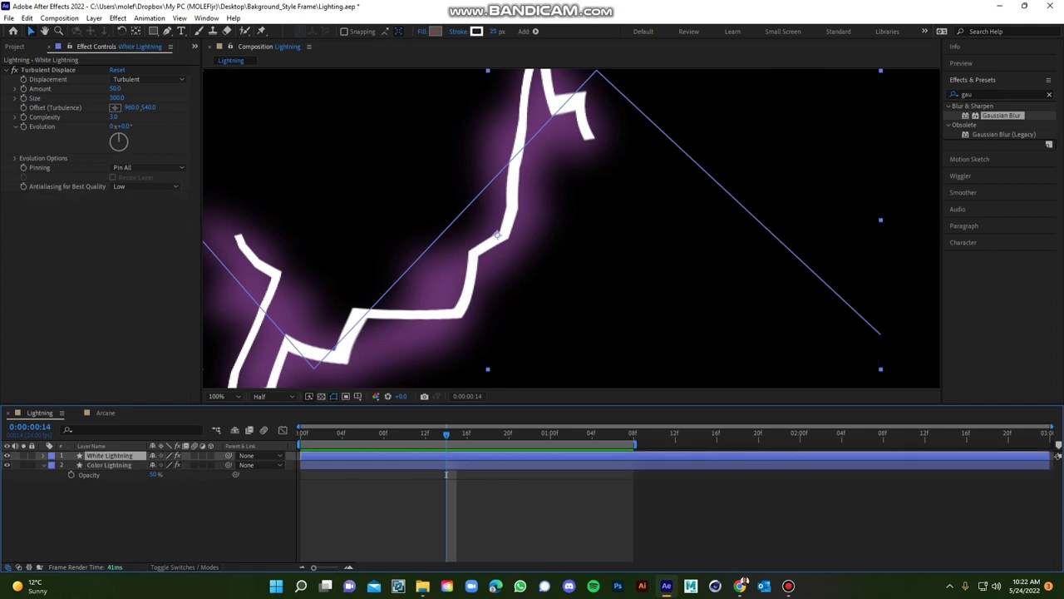
key("ctrl+z")
left_click(274, 396)
left_click(273, 423)
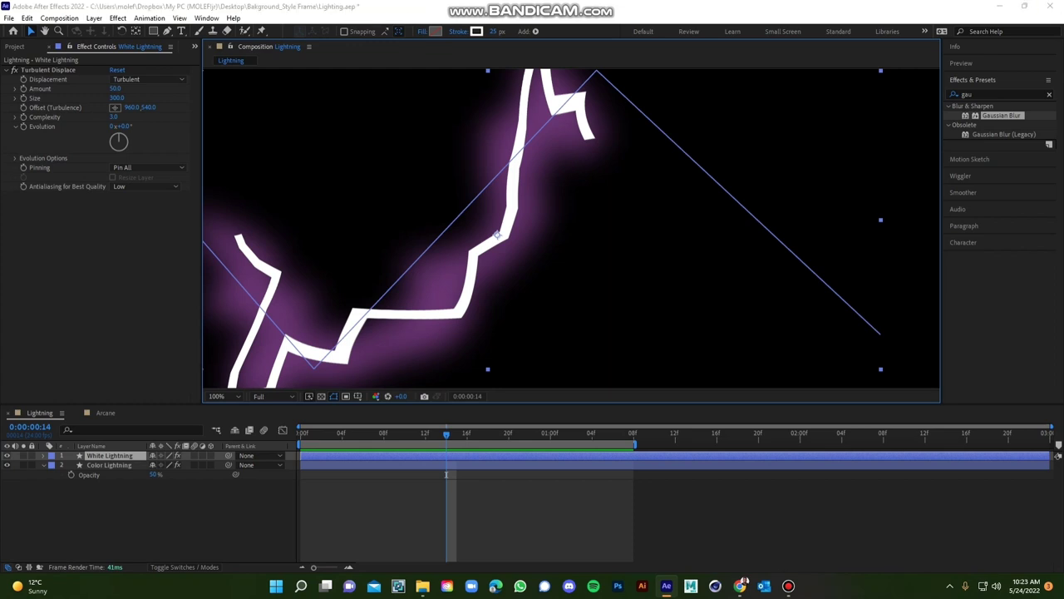
Find the Roughen Edges effect by searching for "rough" and apply it to the White Lightning layer.
left_click(997, 95)
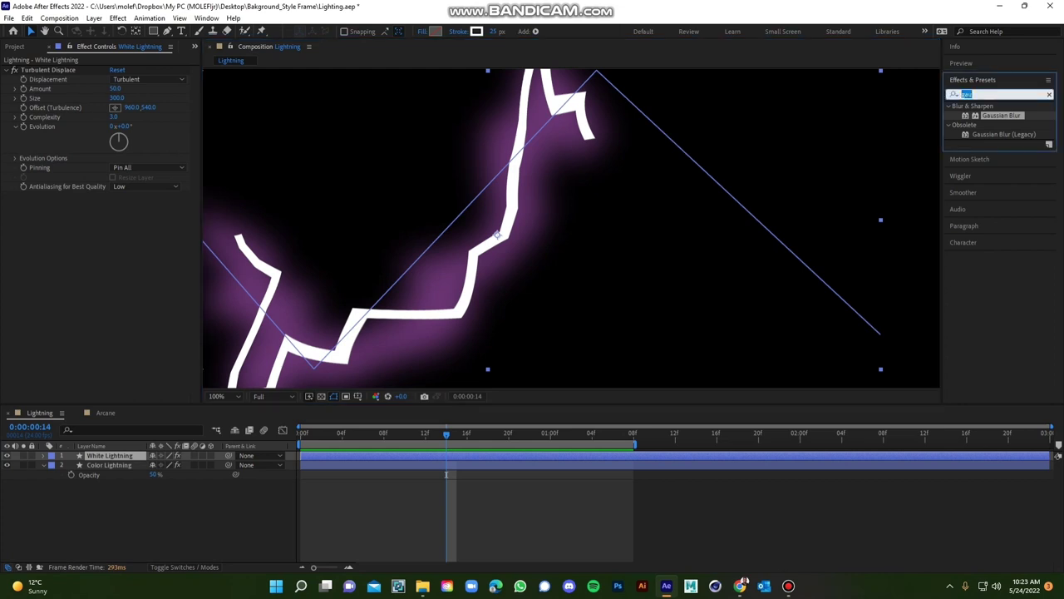
key("BackSpace")
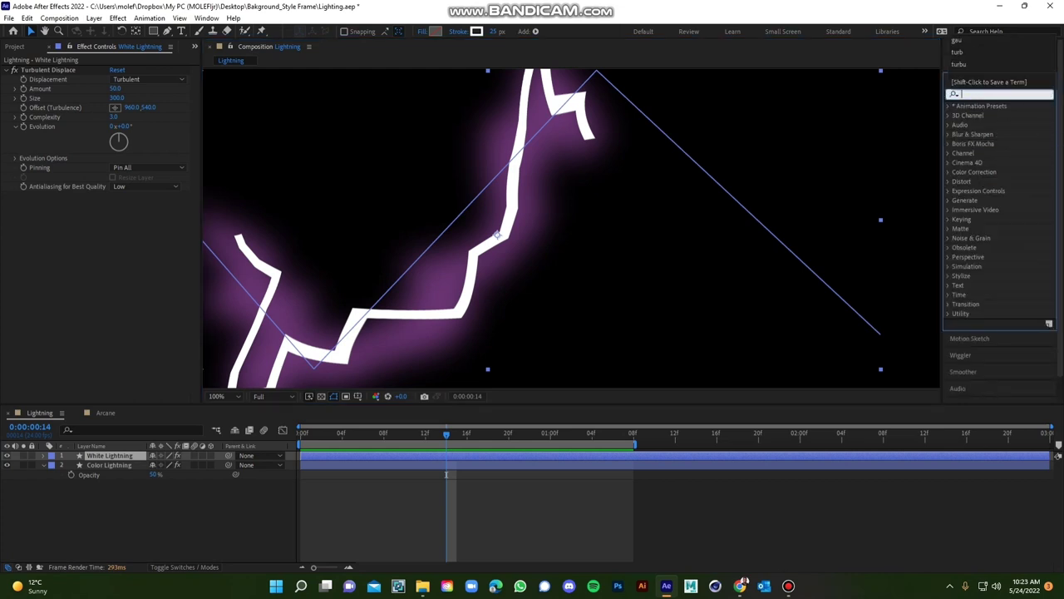
type("rough")
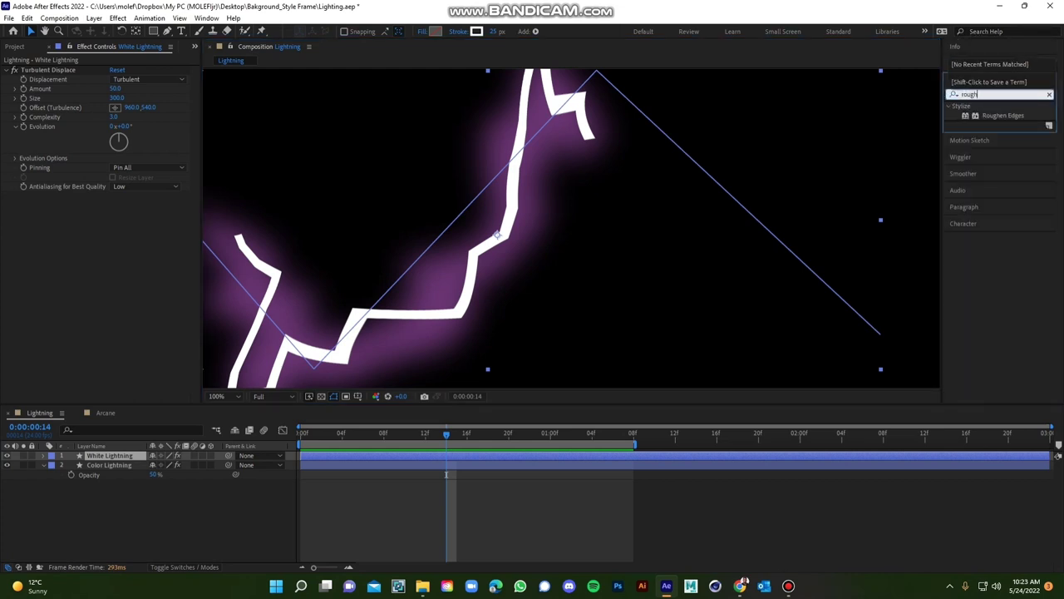
left_click_drag(1003, 116, 349, 455)
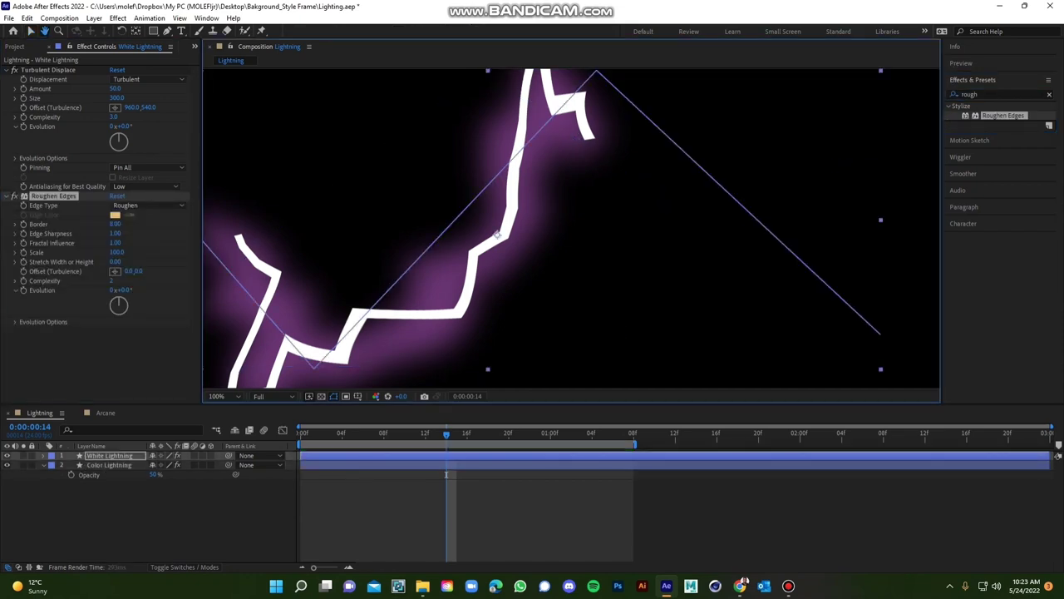
left_click_drag(497, 235, 534, 200)
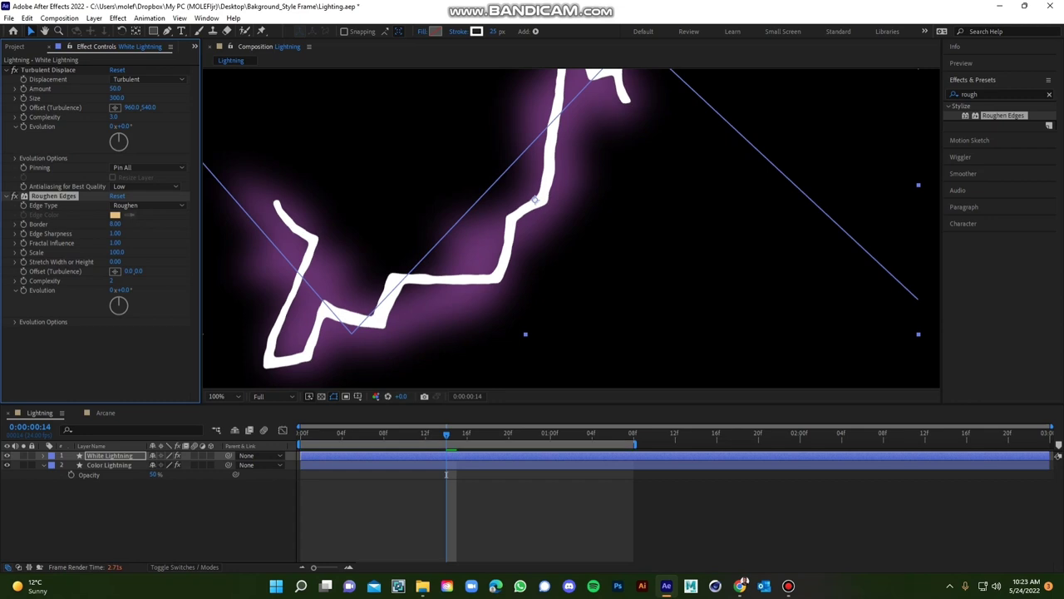
Set the Roughen Edges Complexity to 1 and its Edge Type to Roughen Color.
left_click(113, 280)
type("1")
key("Return")
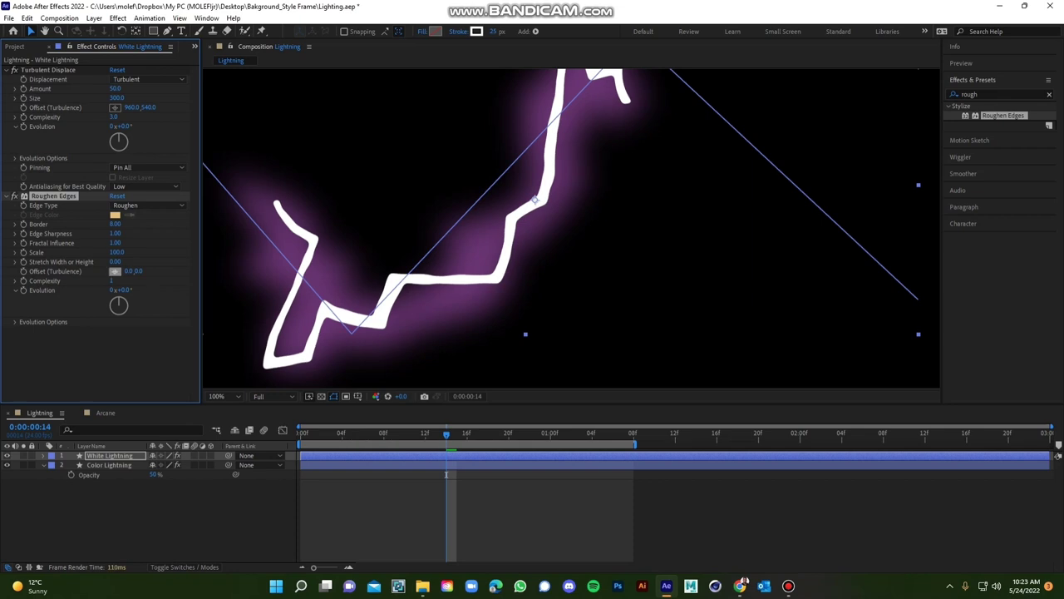
left_click(148, 206)
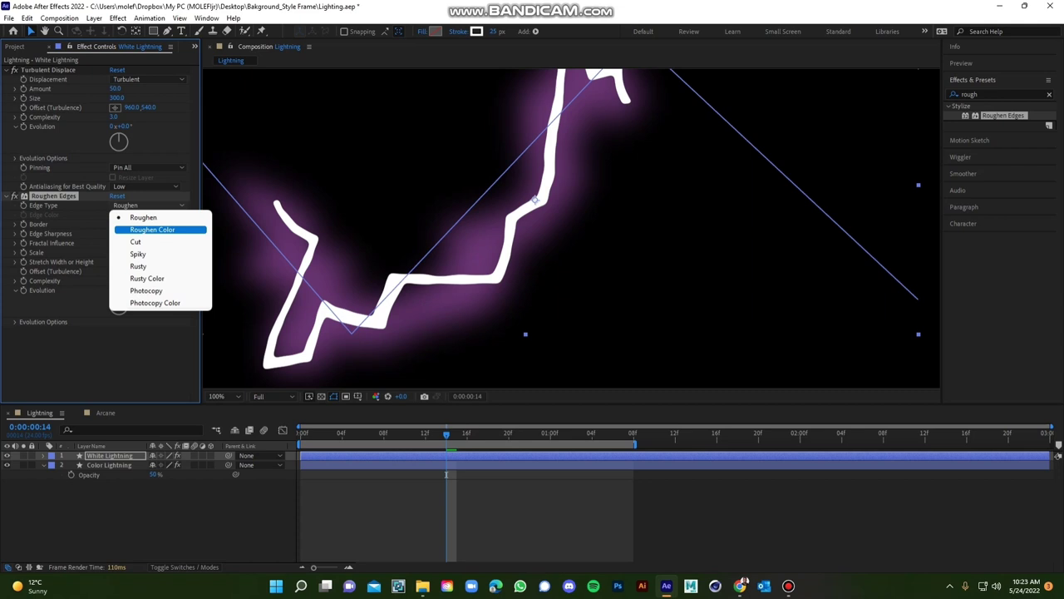
left_click(153, 229)
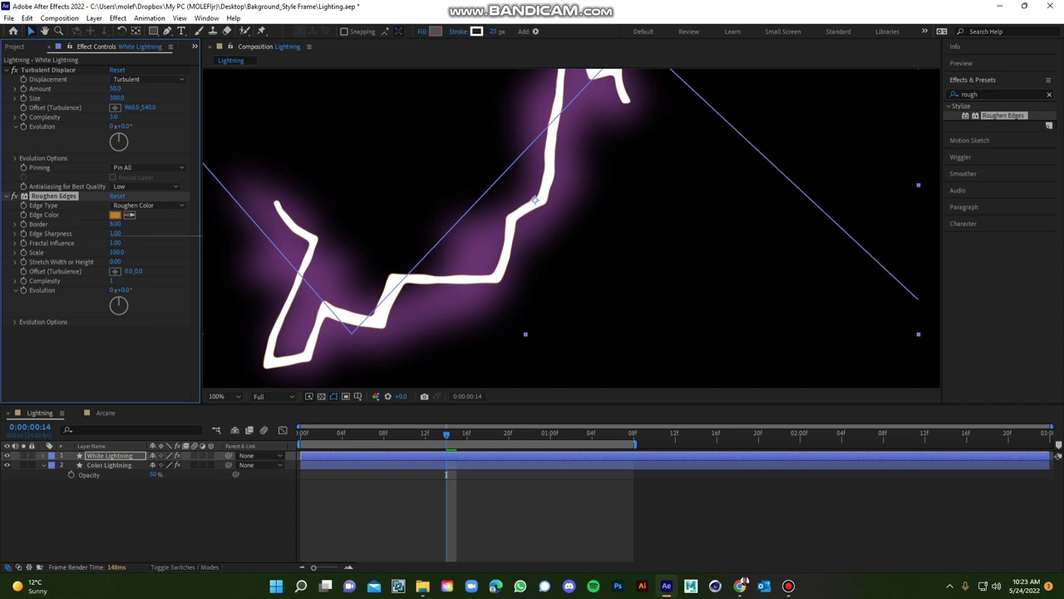
Try a brighter orange, FF5500, as the Roughen Edges edge color.
left_click(115, 215)
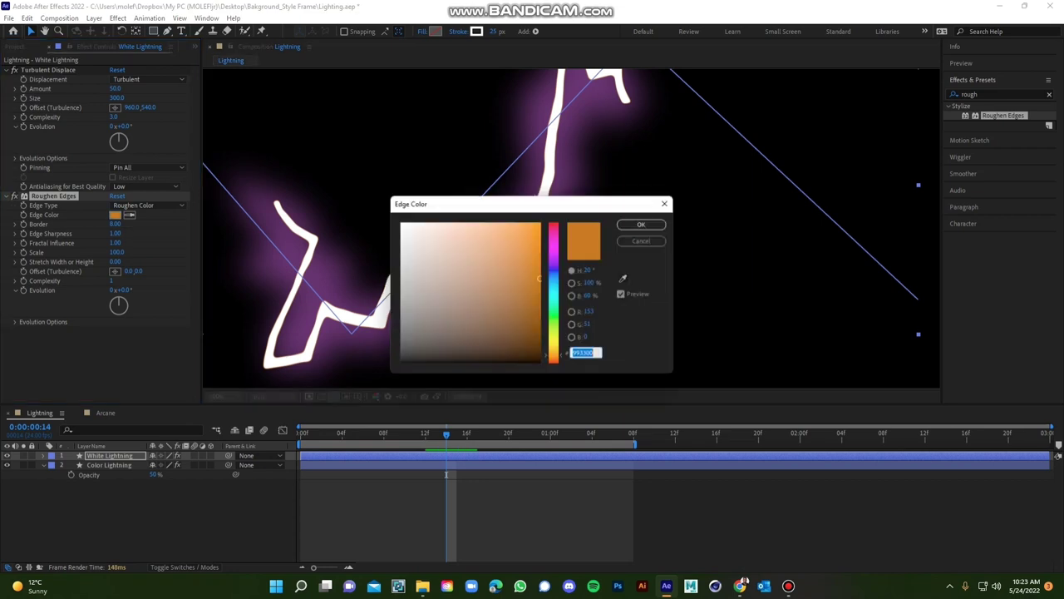
left_click(642, 224)
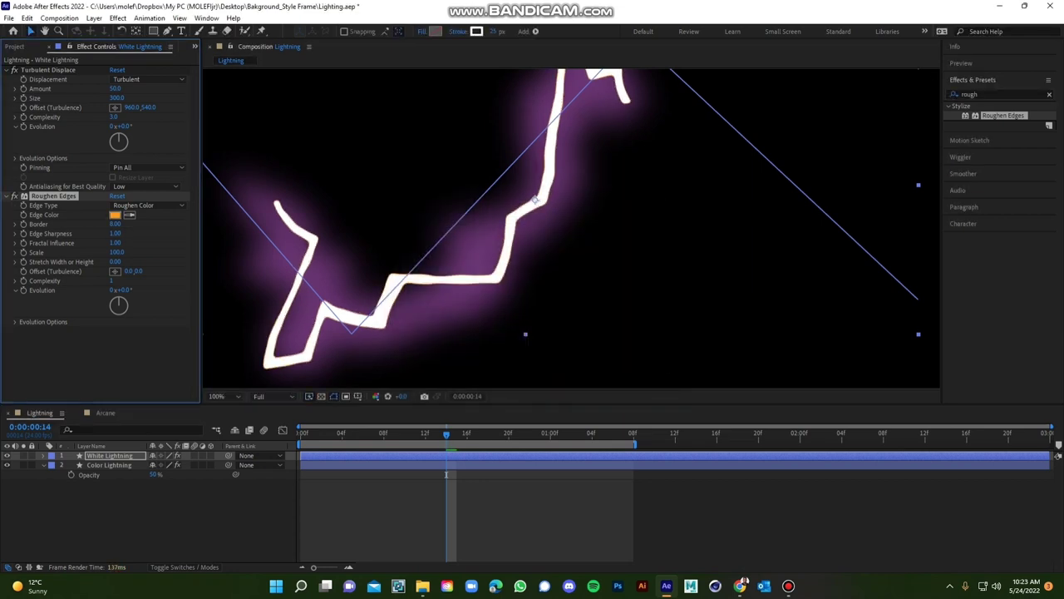
key("ctrl+z")
Copy the Color Lightning layer's stroke color B120D5 and use it as White Lightning's Roughen Edges edge color.
left_click(109, 465)
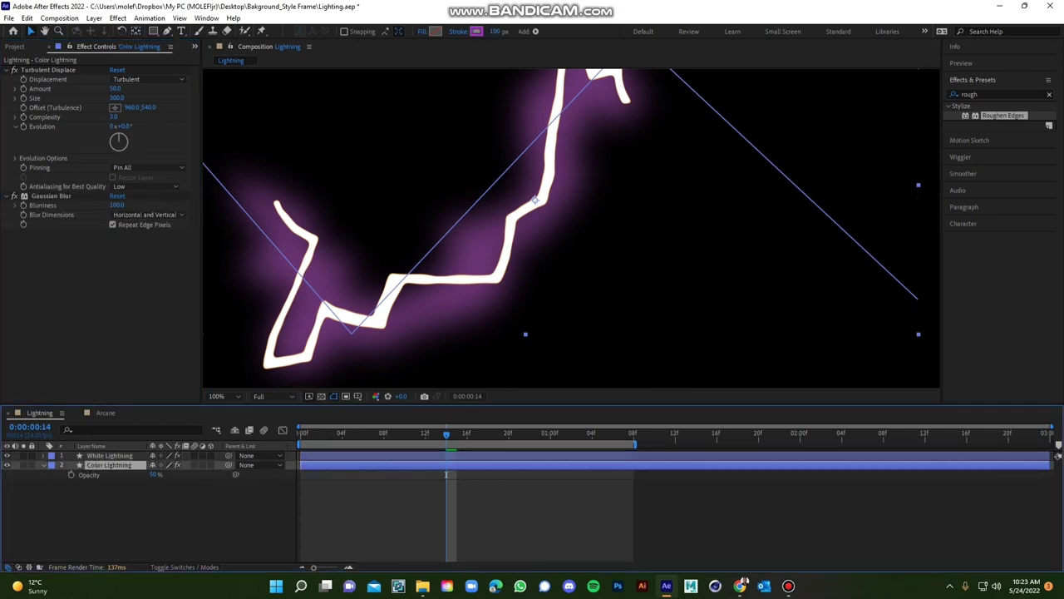
left_click(477, 32)
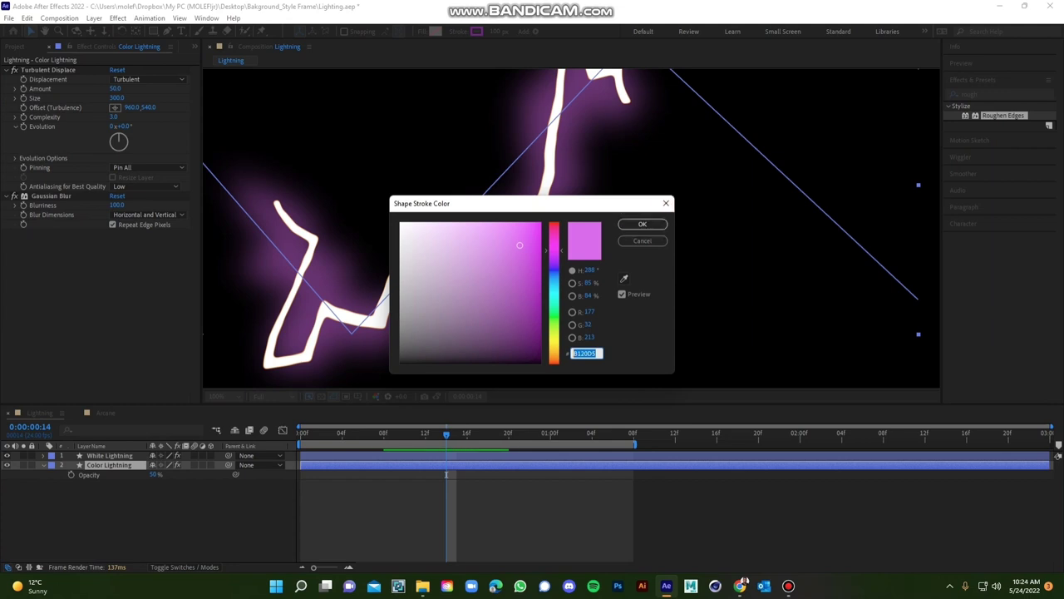
left_click(642, 224)
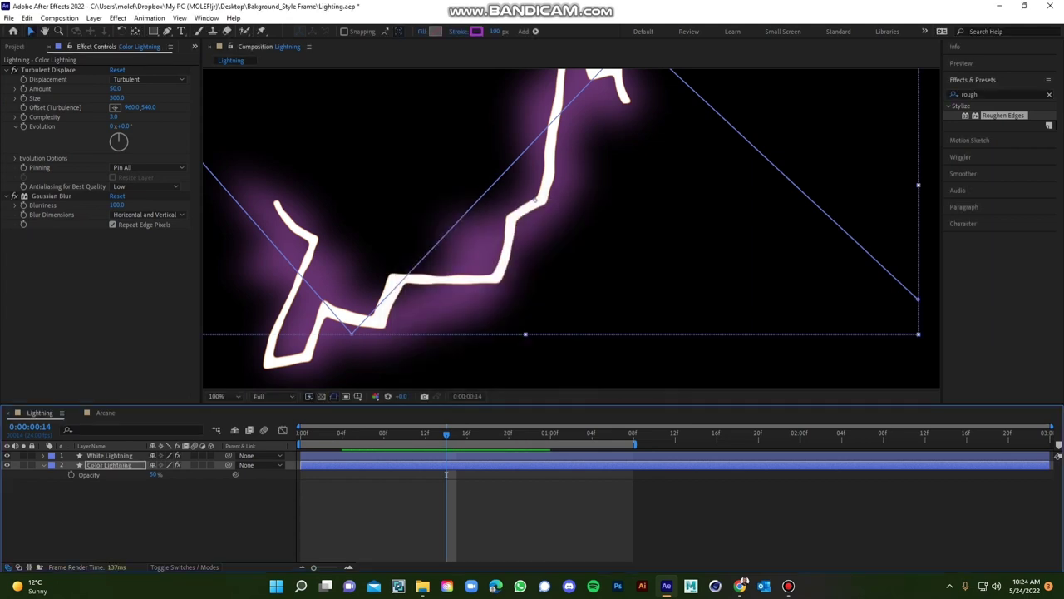
key("ctrl+Up")
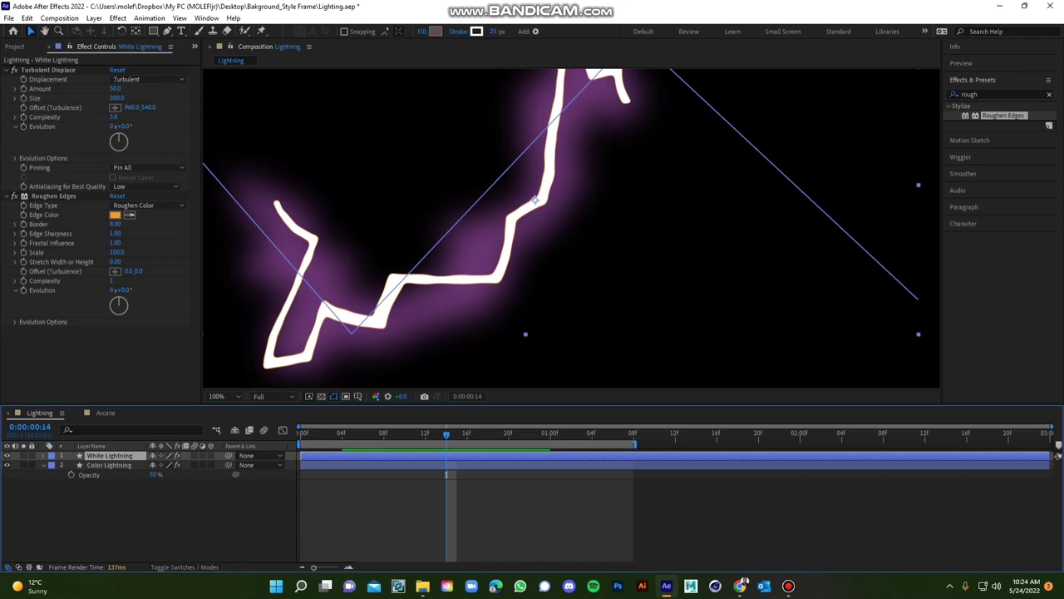
left_click(53, 196)
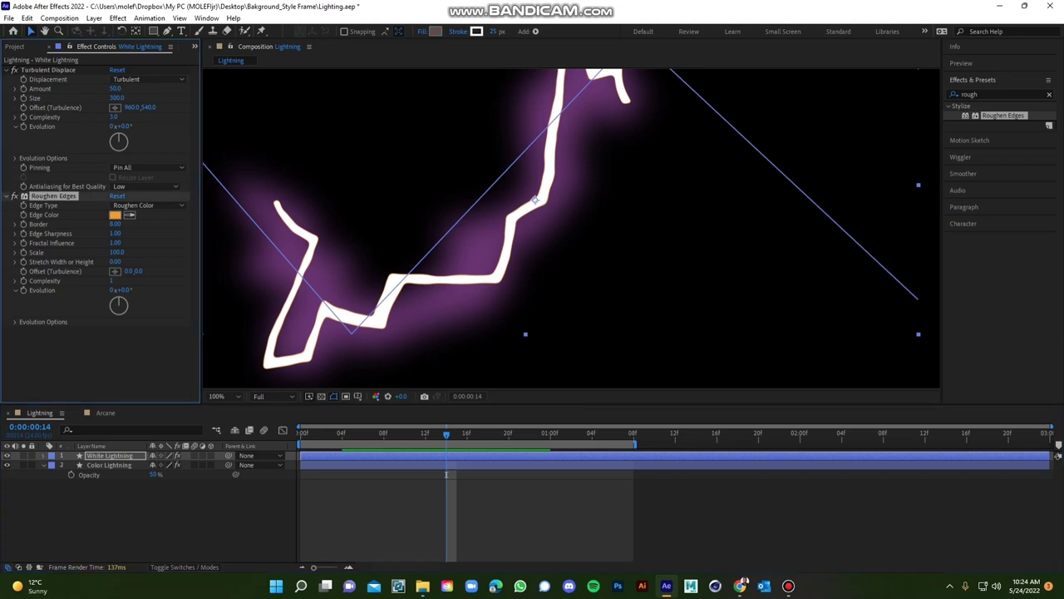
left_click(115, 215)
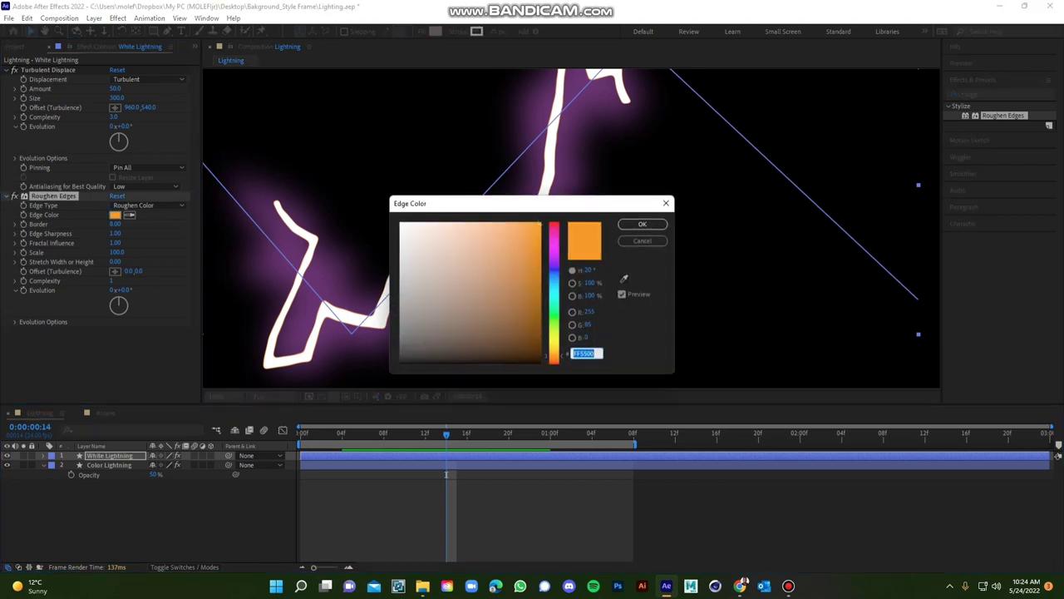
key("ctrl+v")
key("Return")
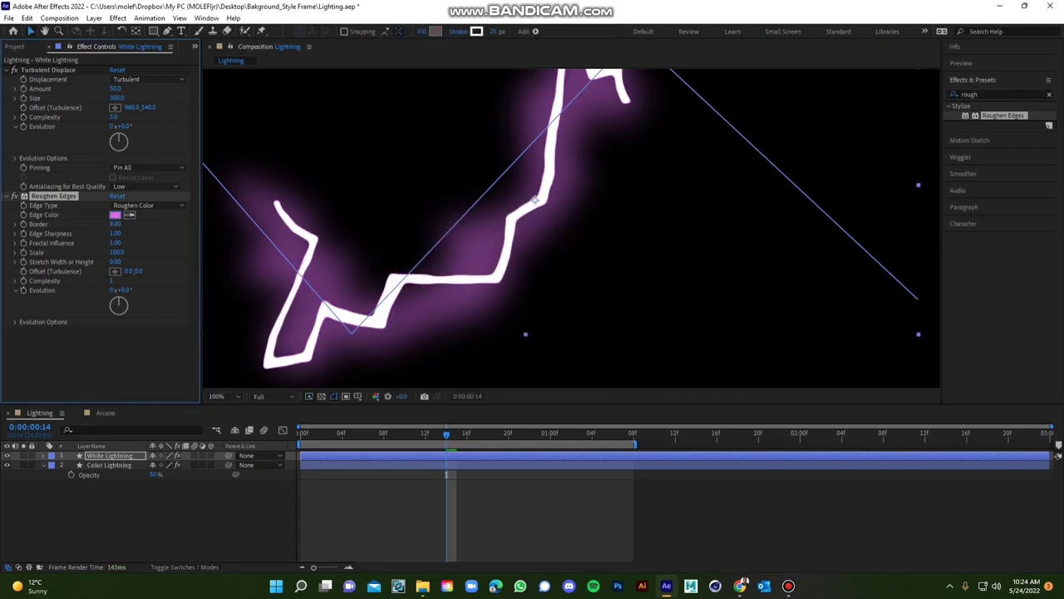
Set the Roughen Edges Border on the White Lightning layer to 10.
left_click(115, 224)
type("10")
key("Return")
Lower the preview resolution to Half, play the roughened bolt and stop on frame 0:00:00:12.
scroll(572, 228, "down", 1)
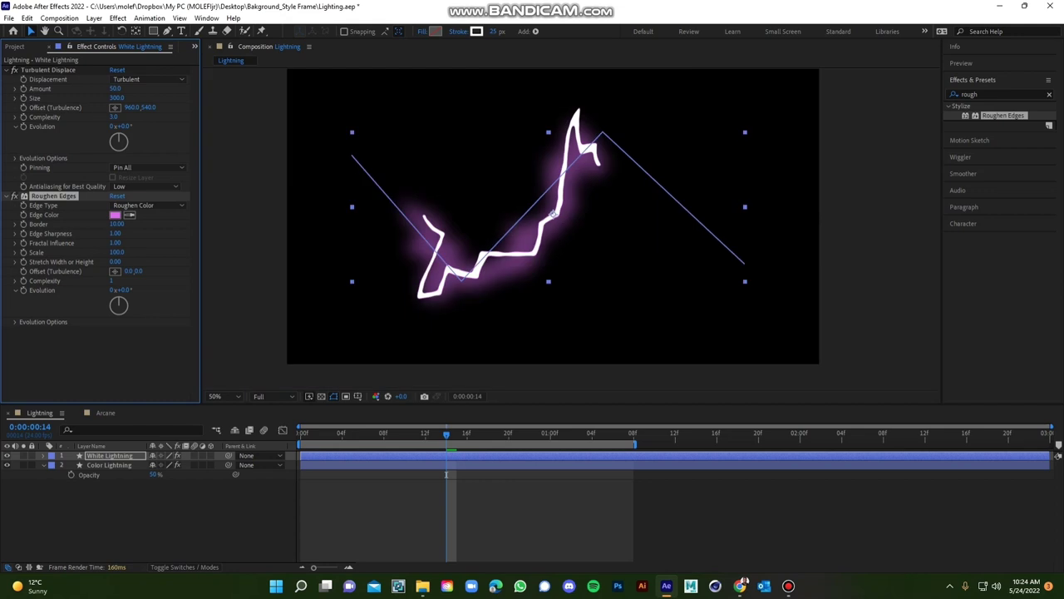
left_click(273, 397)
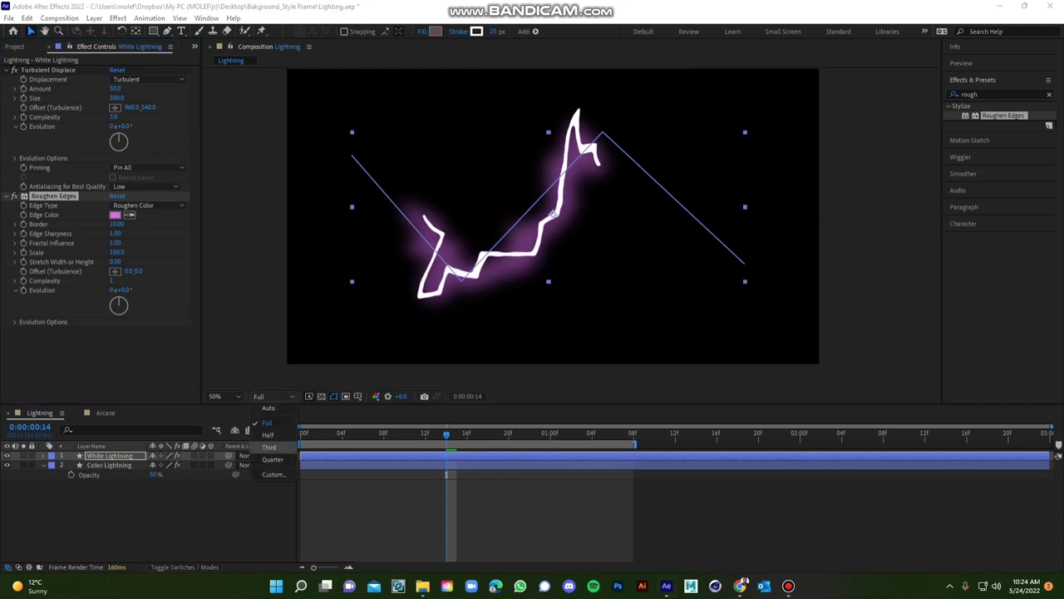
left_click(268, 434)
key("space")
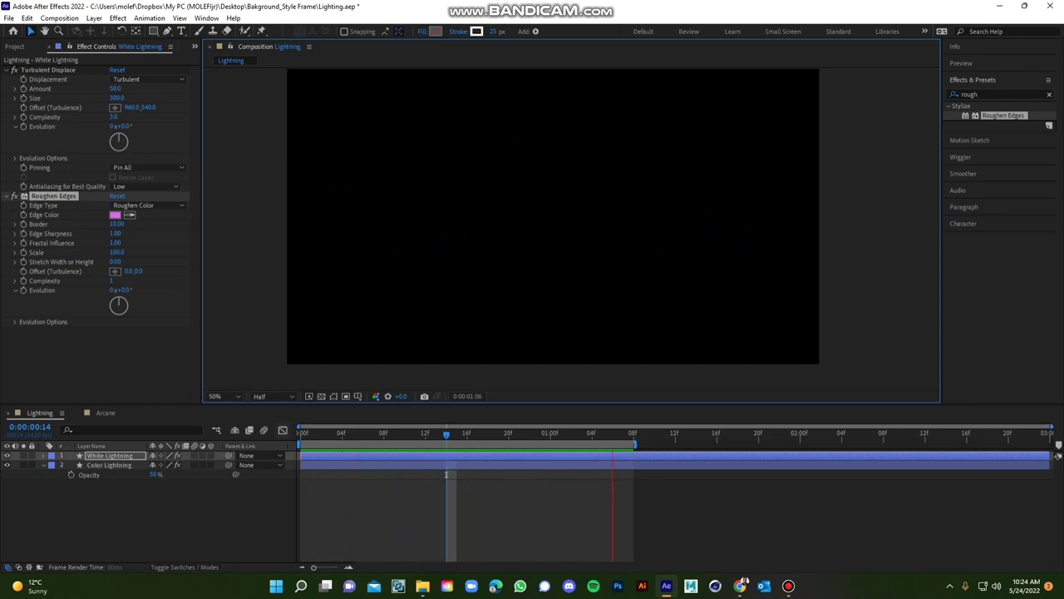
key("space")
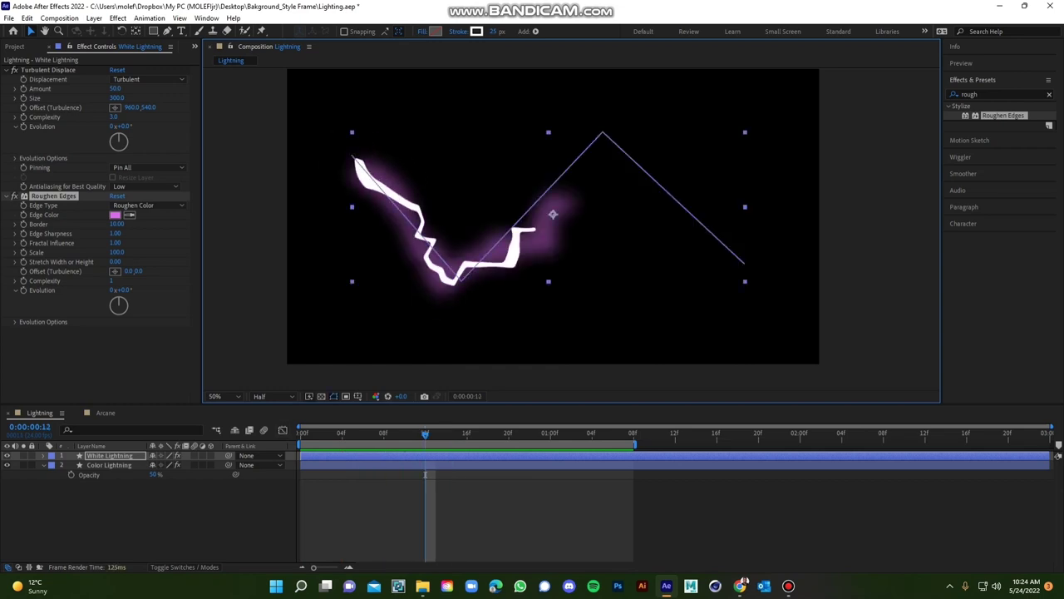
View the two YouTube lightning tutorials in Chrome, switch back to After Effects and replay the bolt up to 0:00:01:04.
key("alt+Tab")
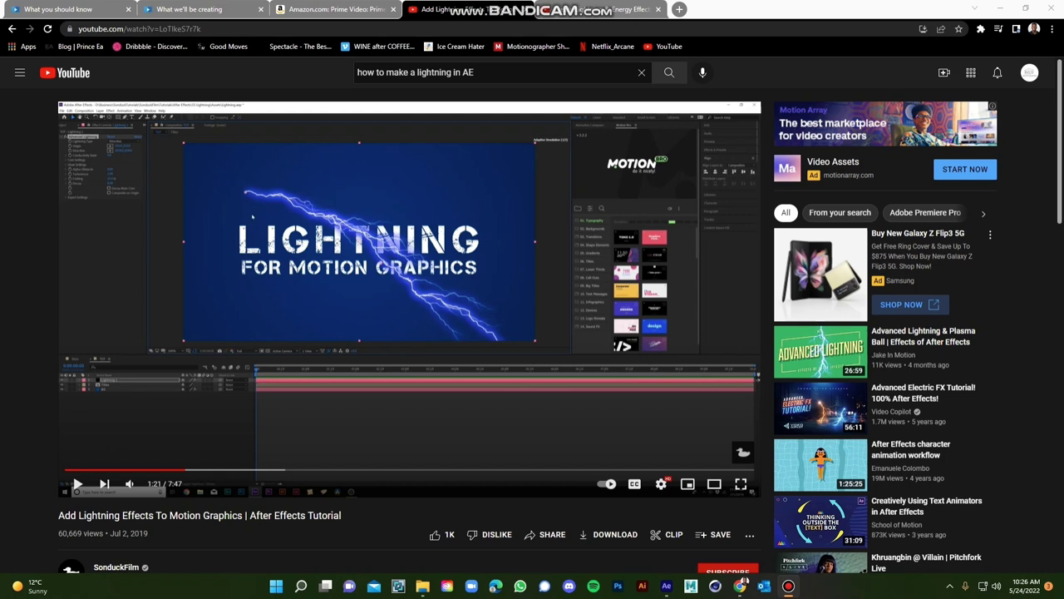
key("ctrl+Tab")
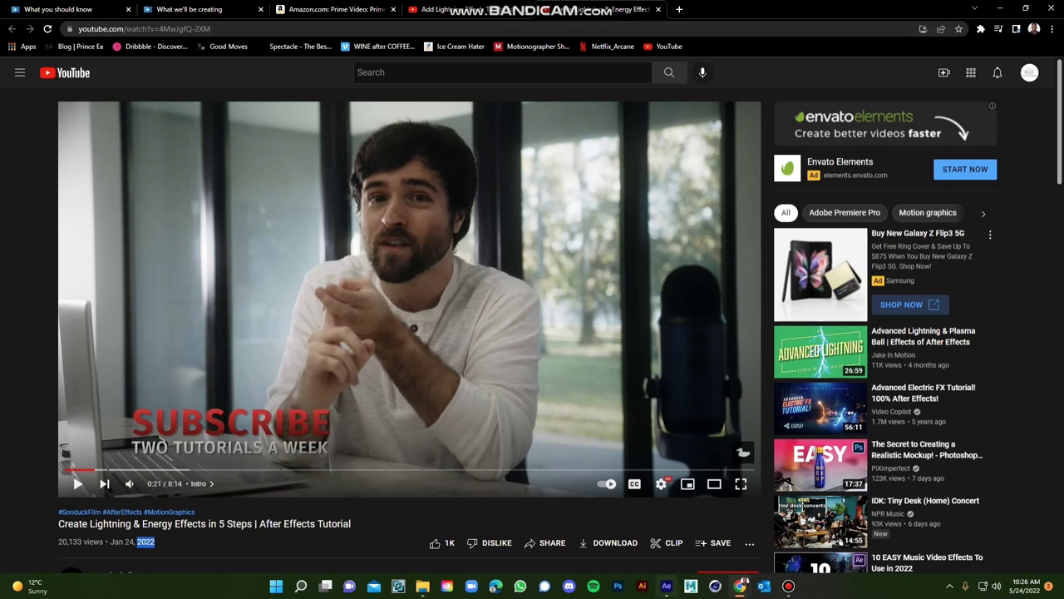
left_click(666, 586)
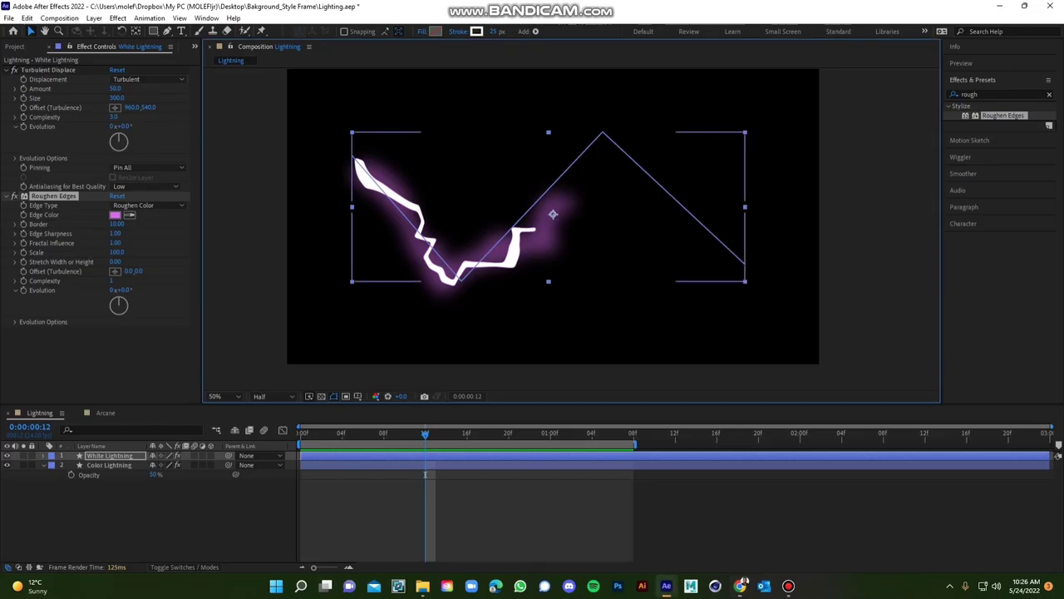
key("space")
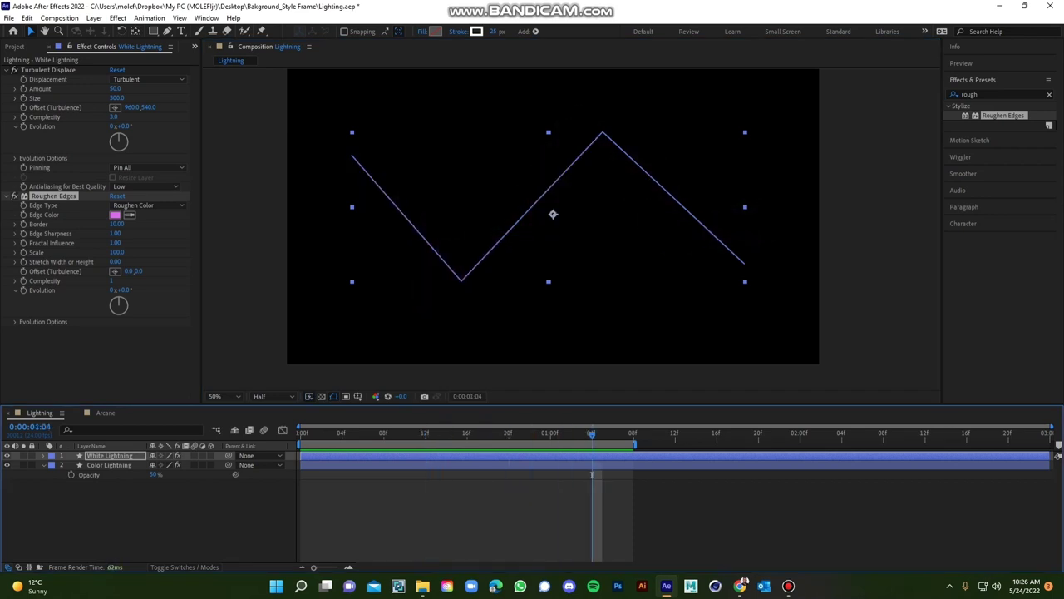